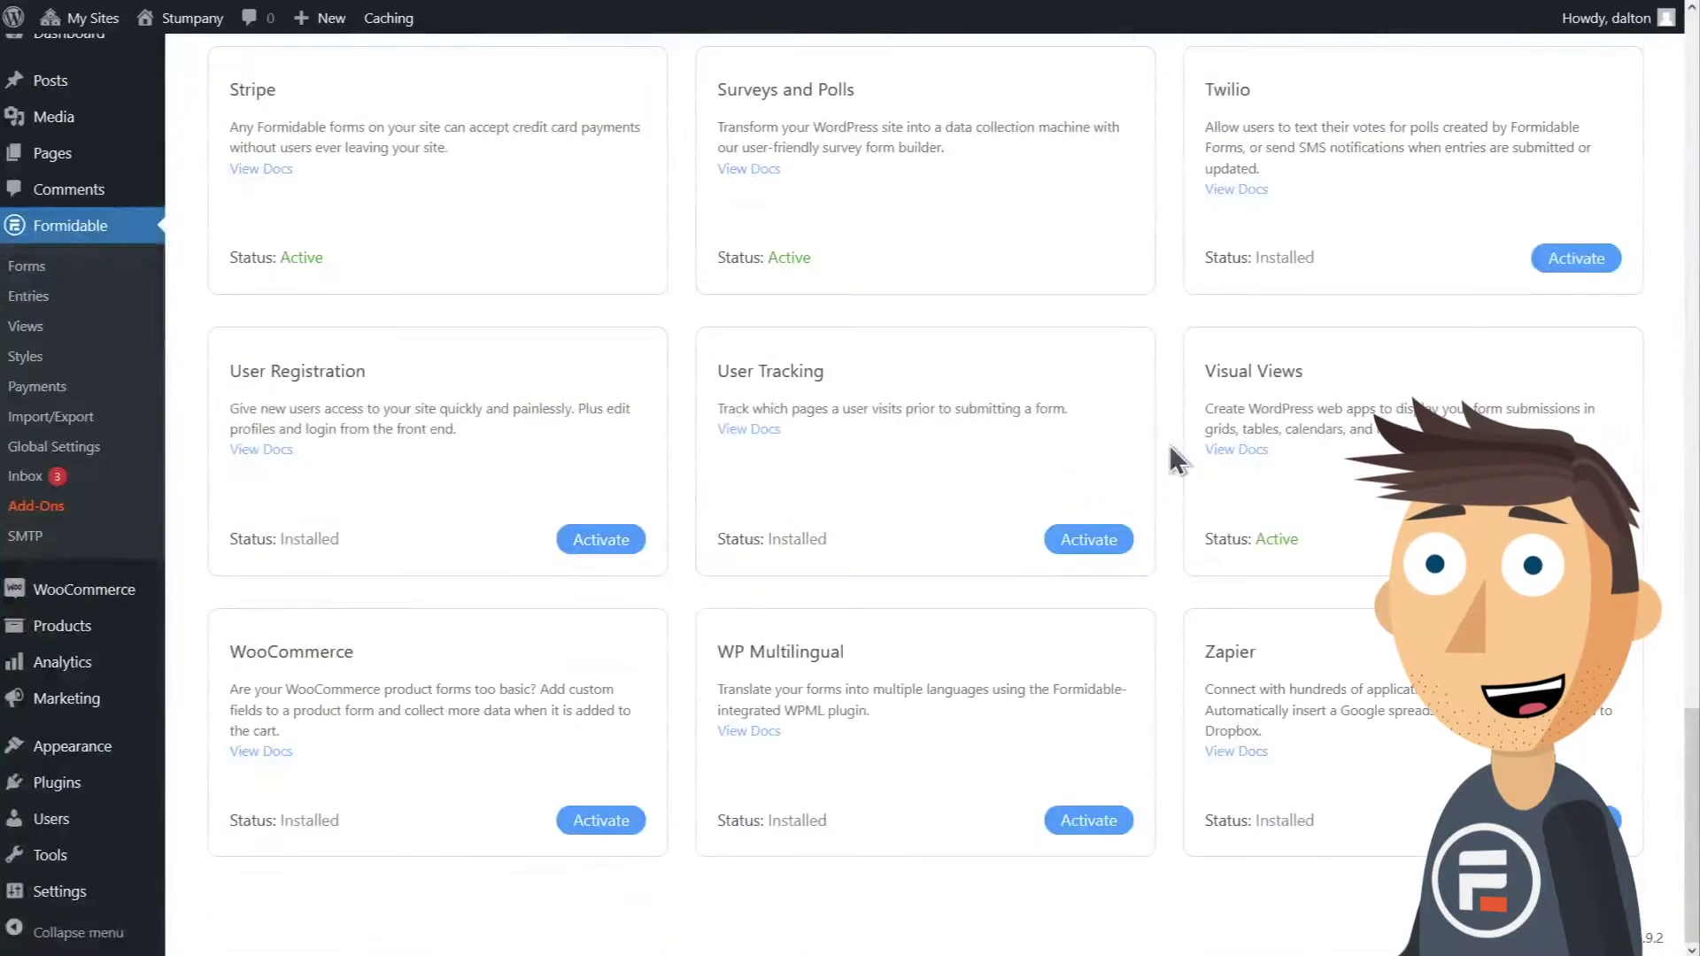
- Scroll the Add-Ons page to the installed but inactive WooCommerce add-on card
{"action": "scroll", "coordinate": [1169, 444], "scroll_direction": "up", "scroll_amount": 3}
{"action": "scroll", "coordinate": [910, 591], "scroll_direction": "down", "scroll_amount": 3}
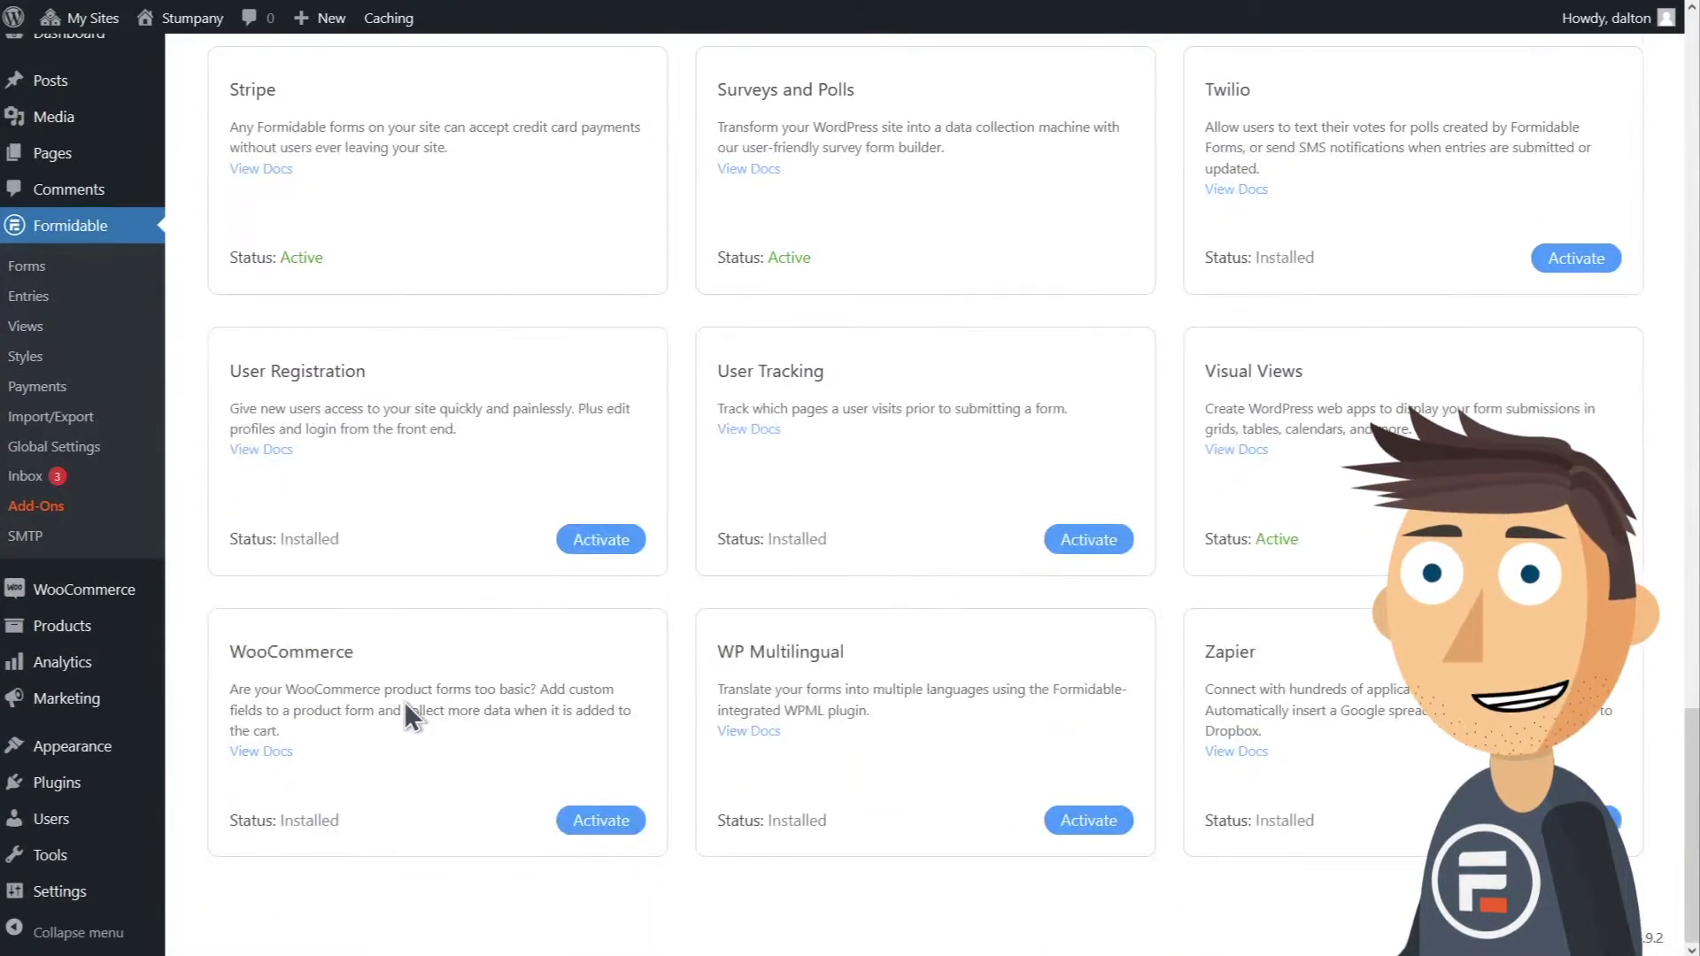
- Activate the WooCommerce add-on and search the new-form templates for 'woo'
{"action": "left_click", "coordinate": [593, 816]}
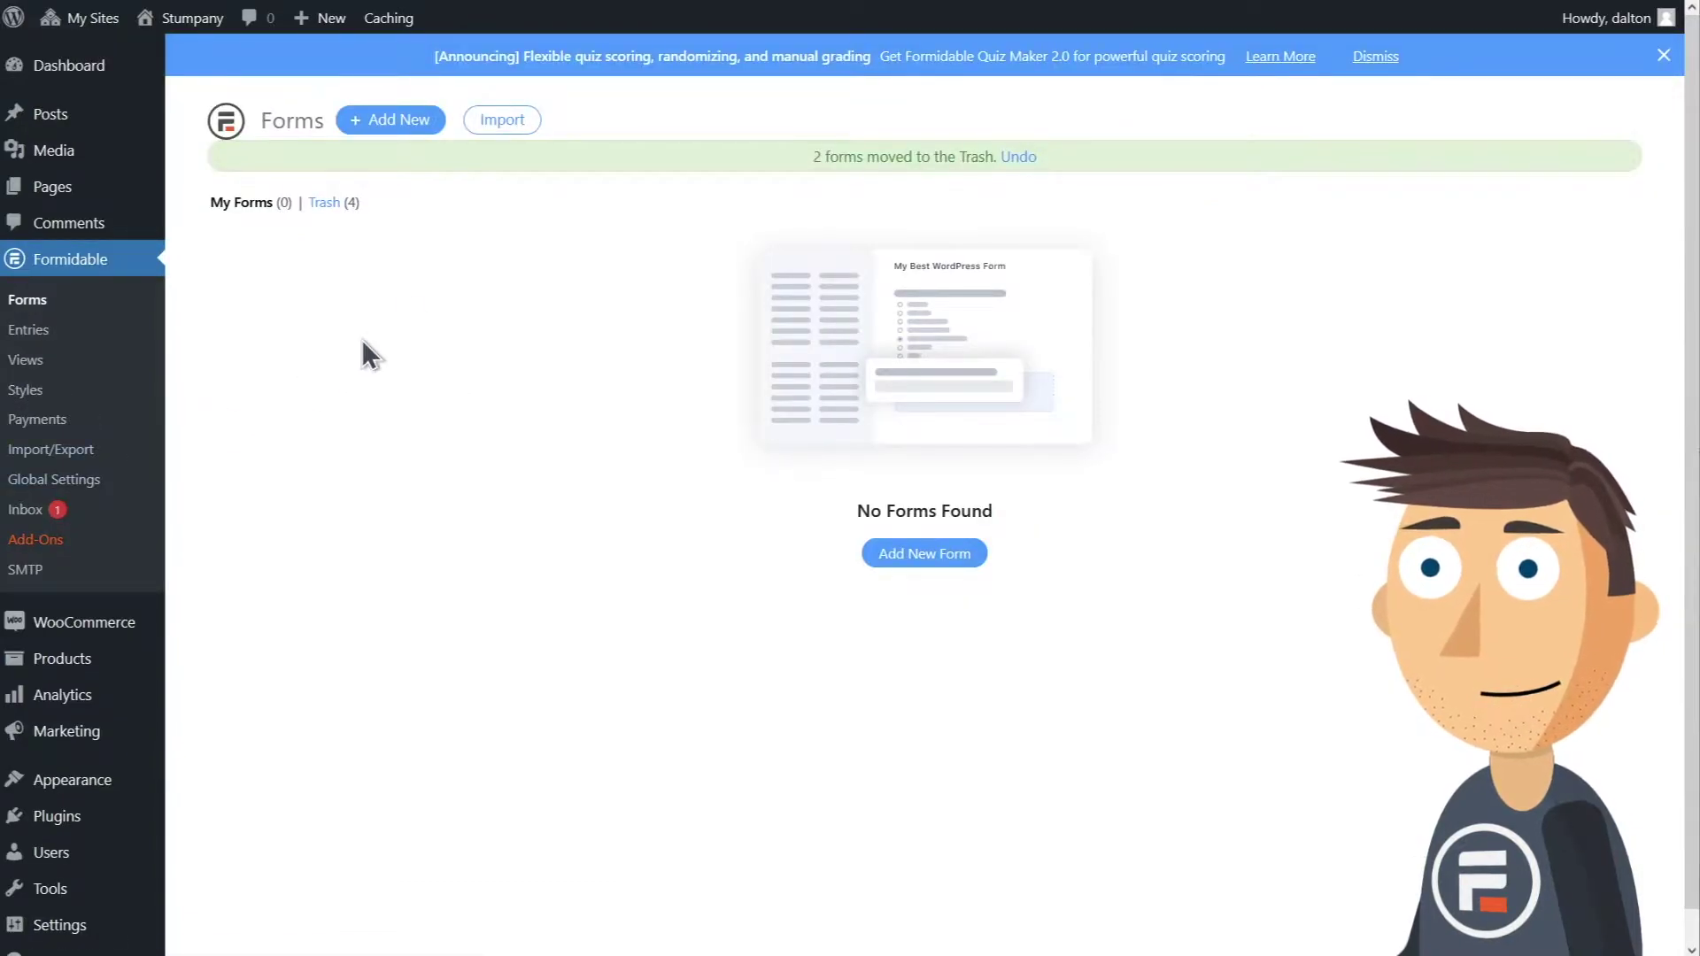
{"action": "left_click", "coordinate": [423, 120]}
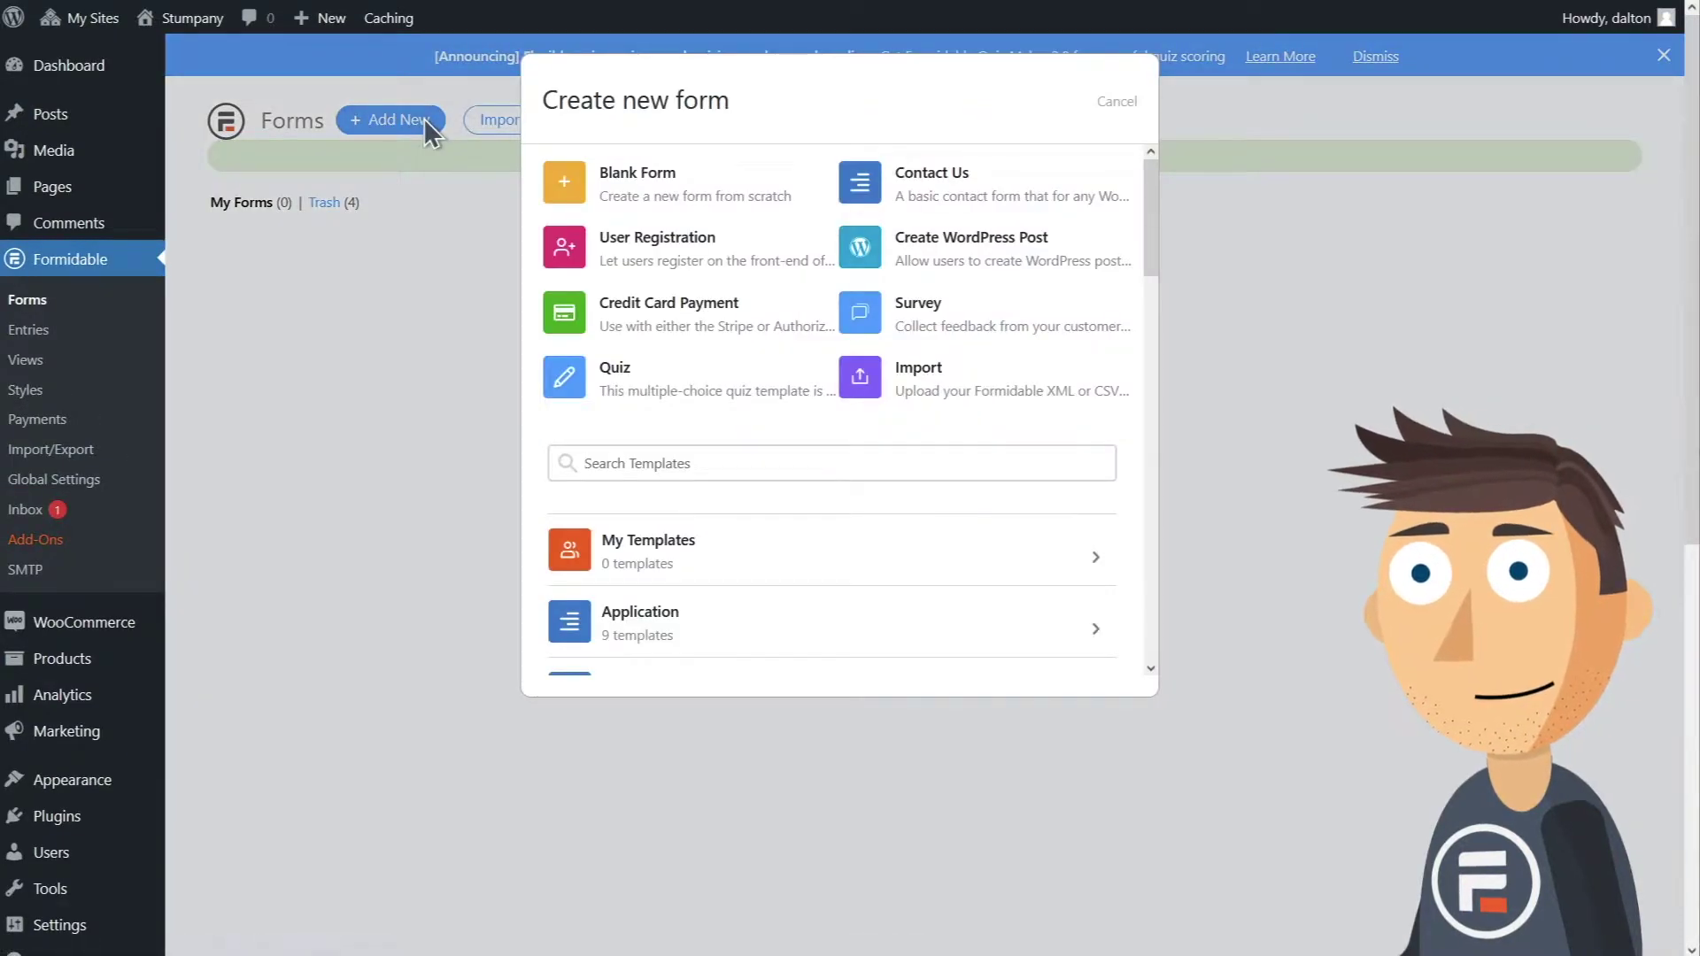
{"action": "left_click", "coordinate": [656, 459]}
{"action": "type", "text": "woo"}
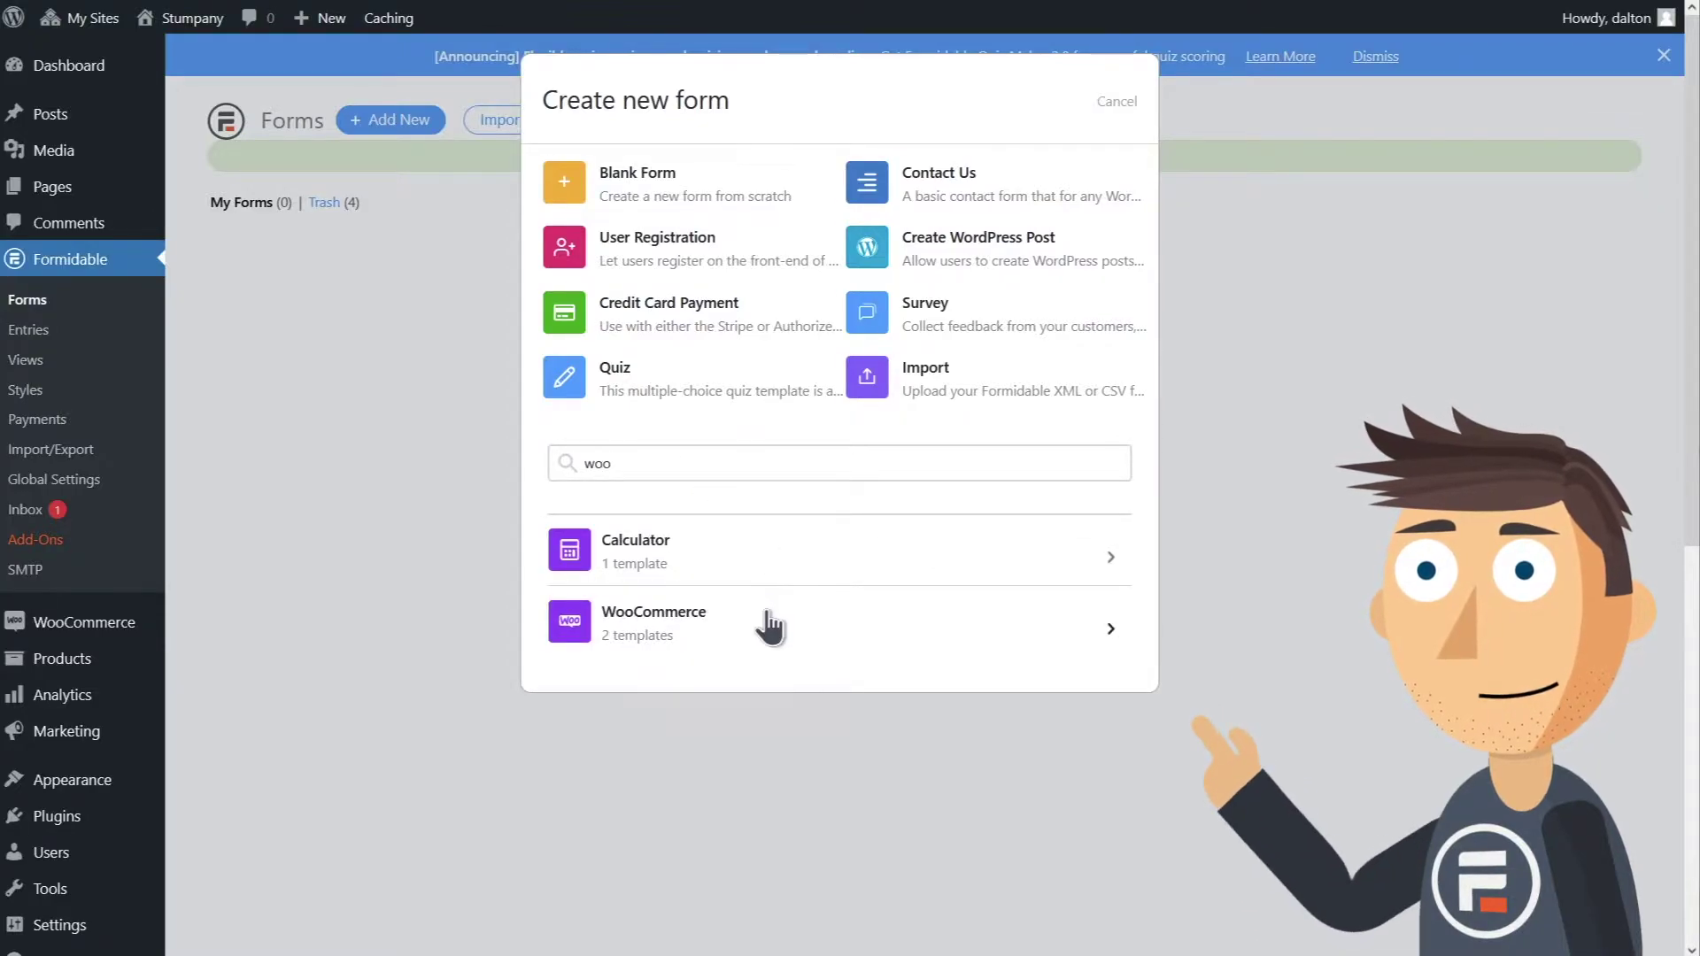
- Create a form from the Create WooCommerce Product template in the WooCommerce category
{"action": "left_click", "coordinate": [770, 620]}
{"action": "scroll", "coordinate": [770, 624], "scroll_direction": "down", "scroll_amount": 2}
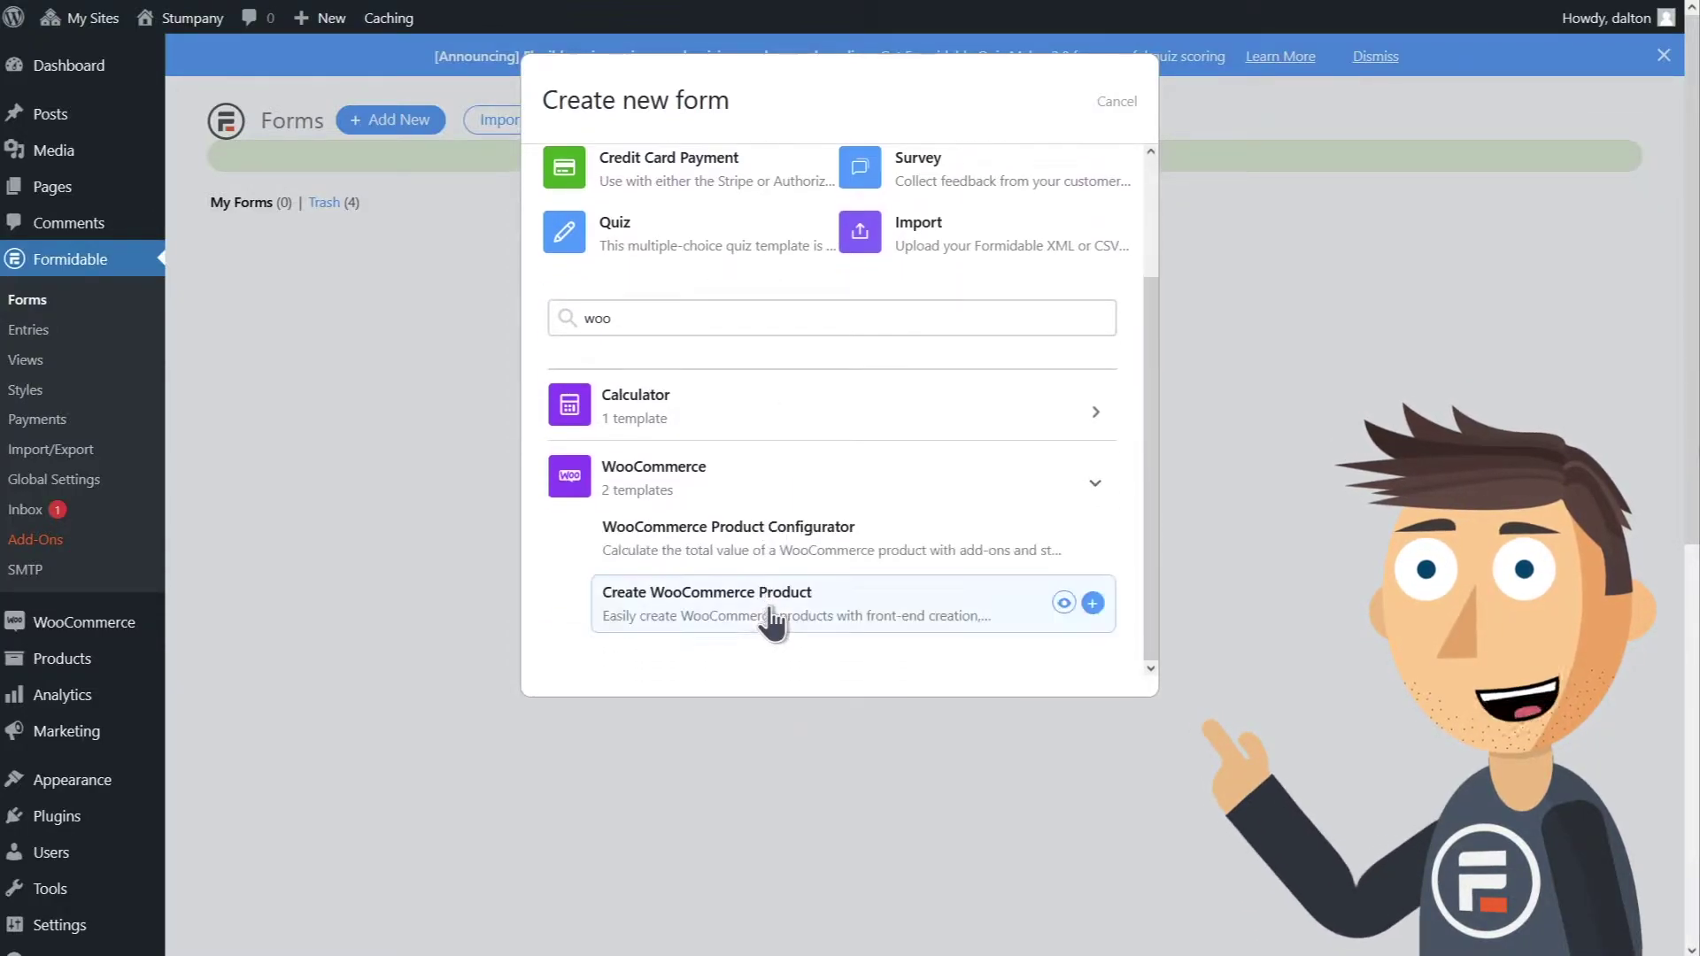
{"action": "left_click", "coordinate": [1092, 603]}
{"action": "left_click", "coordinate": [1098, 451]}
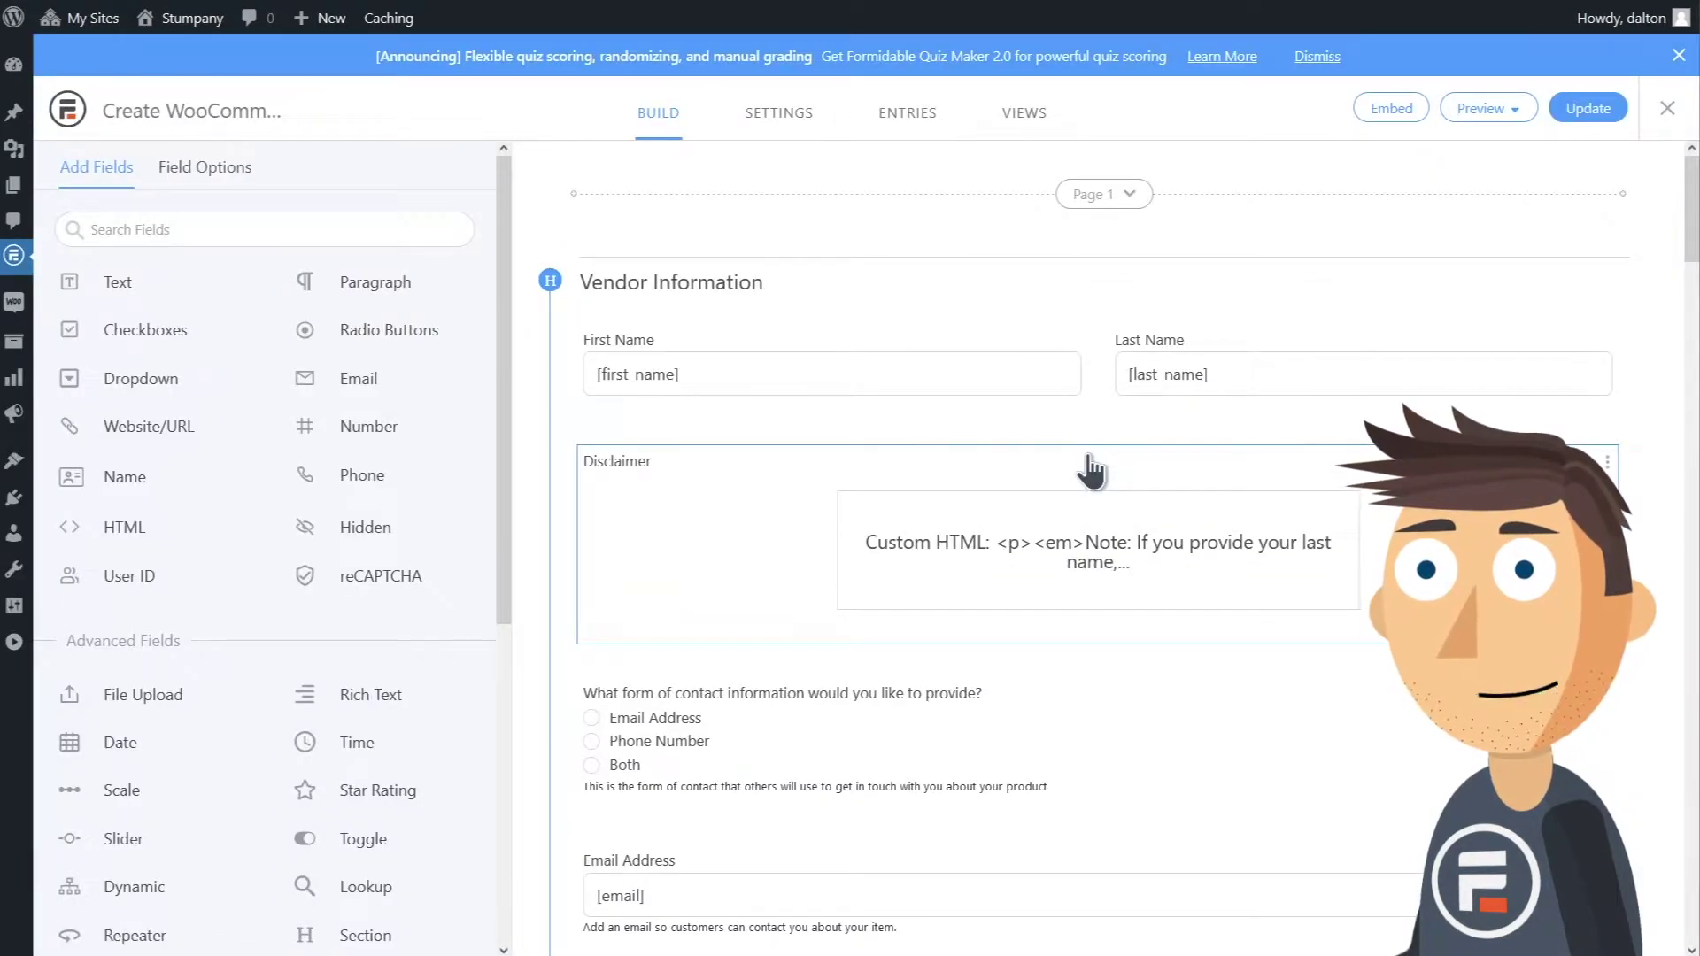
- Scroll through the vendor information, product details and pricing pages of the form
{"action": "scroll", "coordinate": [1301, 283], "scroll_direction": "down", "scroll_amount": 2}
{"action": "scroll", "coordinate": [1306, 278], "scroll_direction": "down", "scroll_amount": 20}
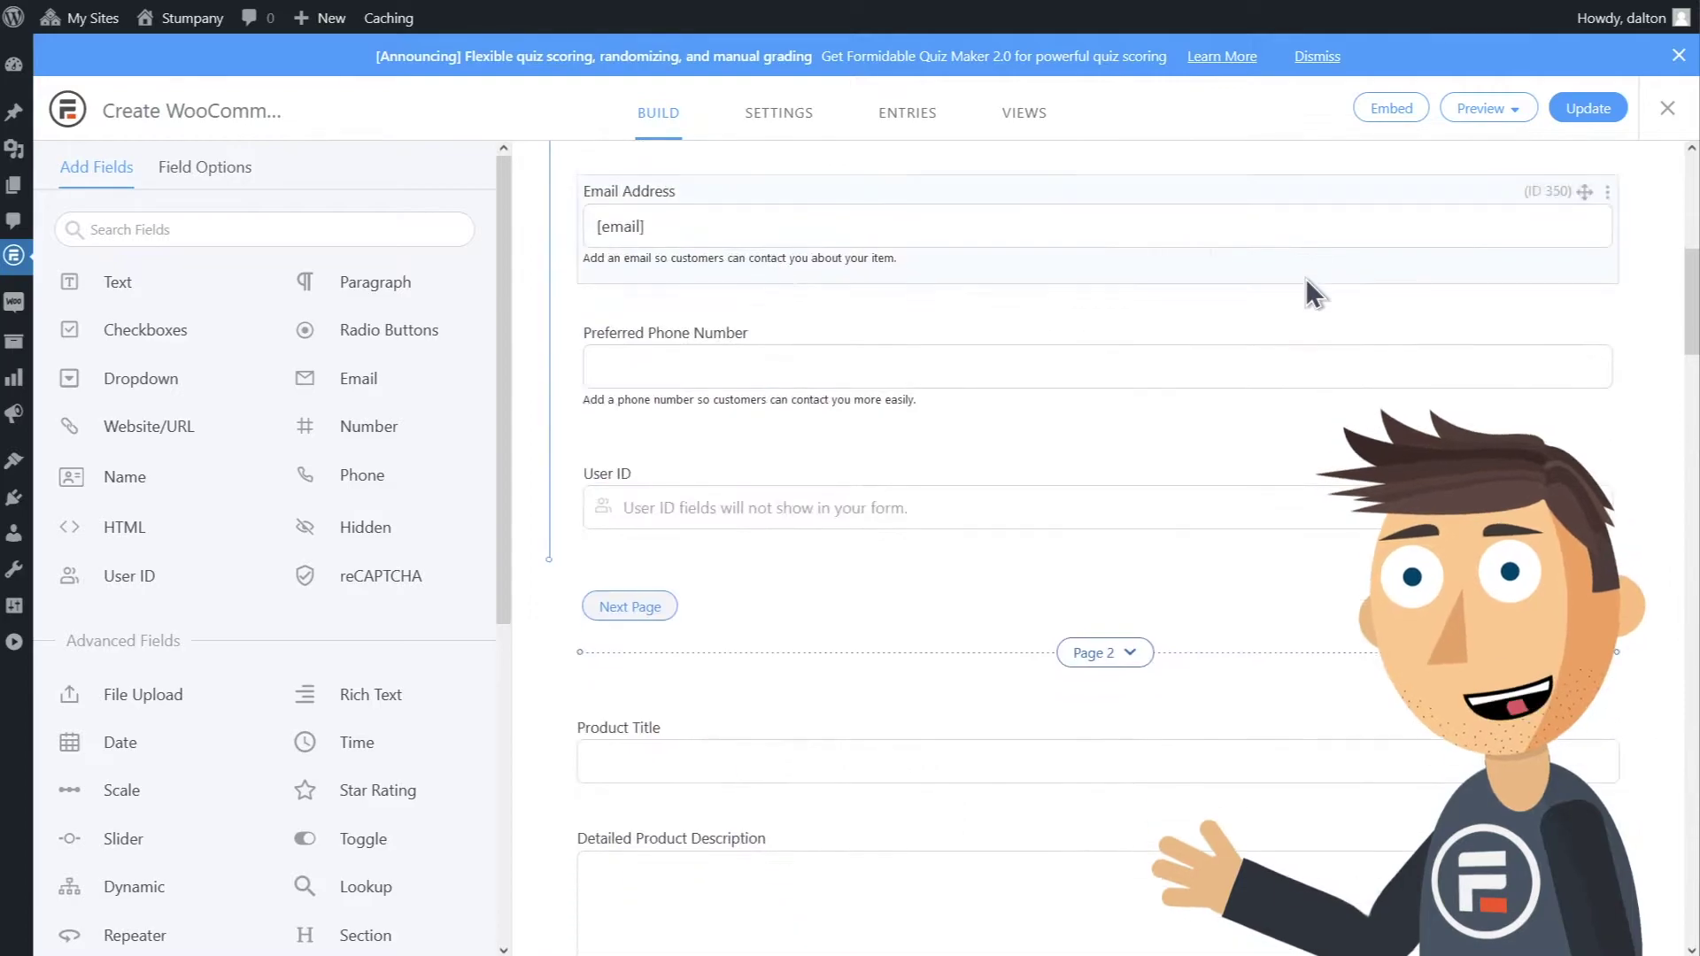
{"action": "scroll", "coordinate": [1313, 273], "scroll_direction": "down", "scroll_amount": 20}
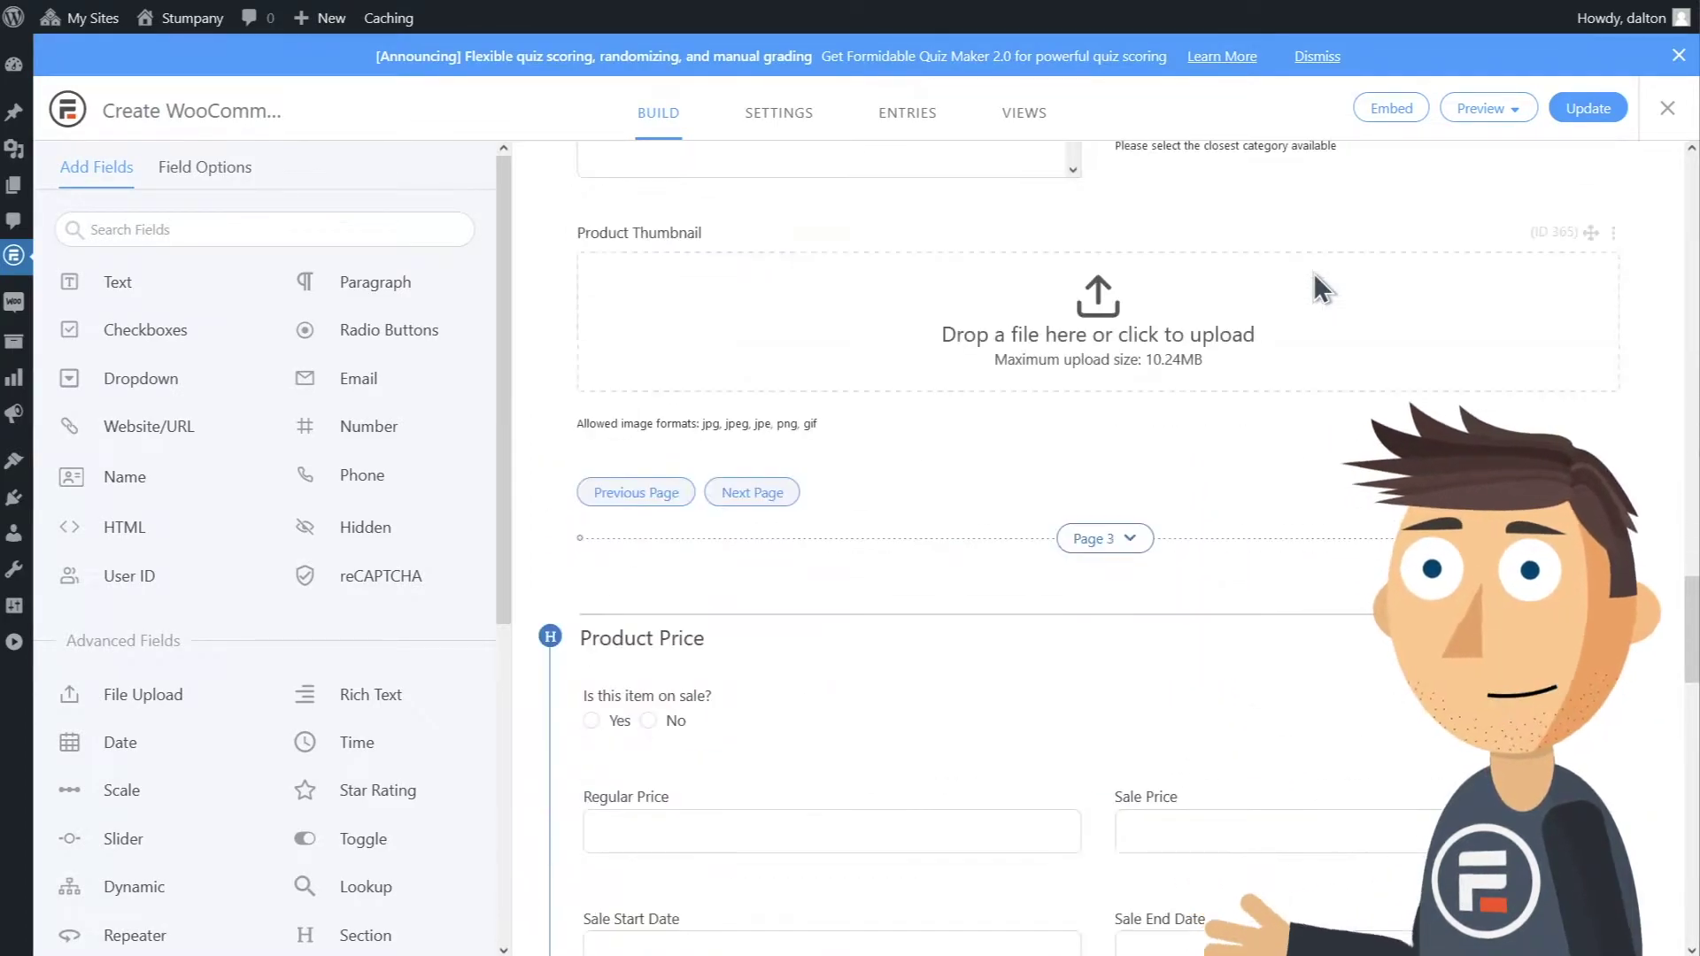
{"action": "scroll", "coordinate": [1317, 276], "scroll_direction": "down", "scroll_amount": 3}
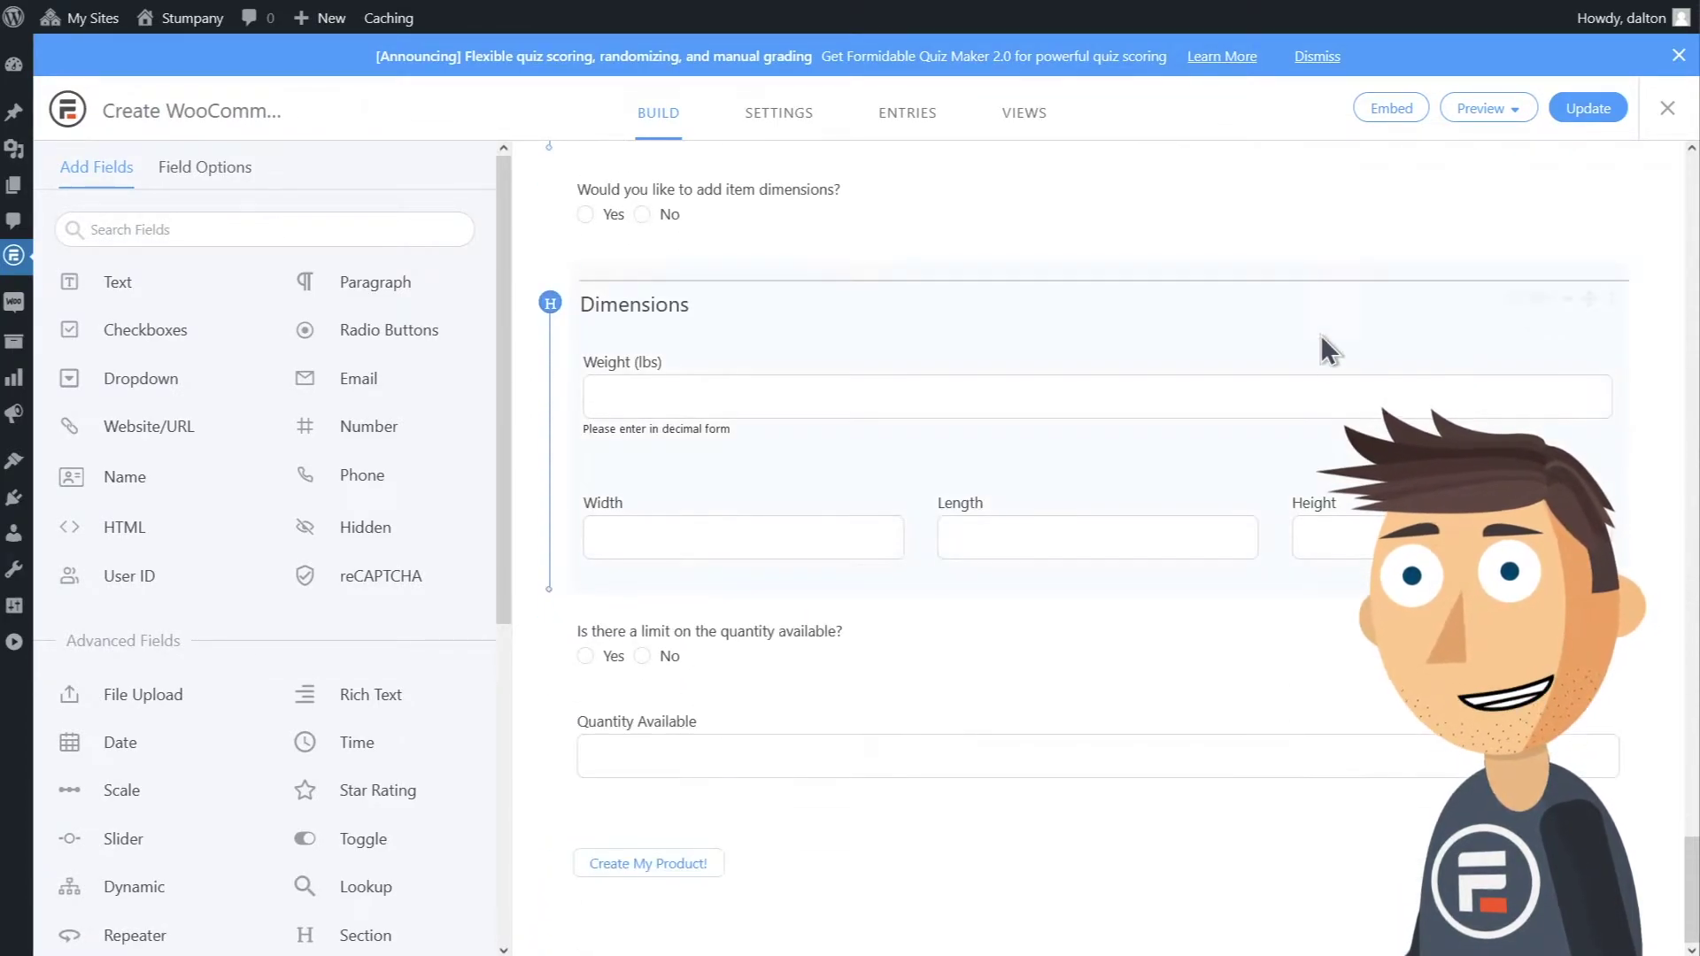
{"action": "scroll", "coordinate": [1317, 513], "scroll_direction": "up", "scroll_amount": 20}
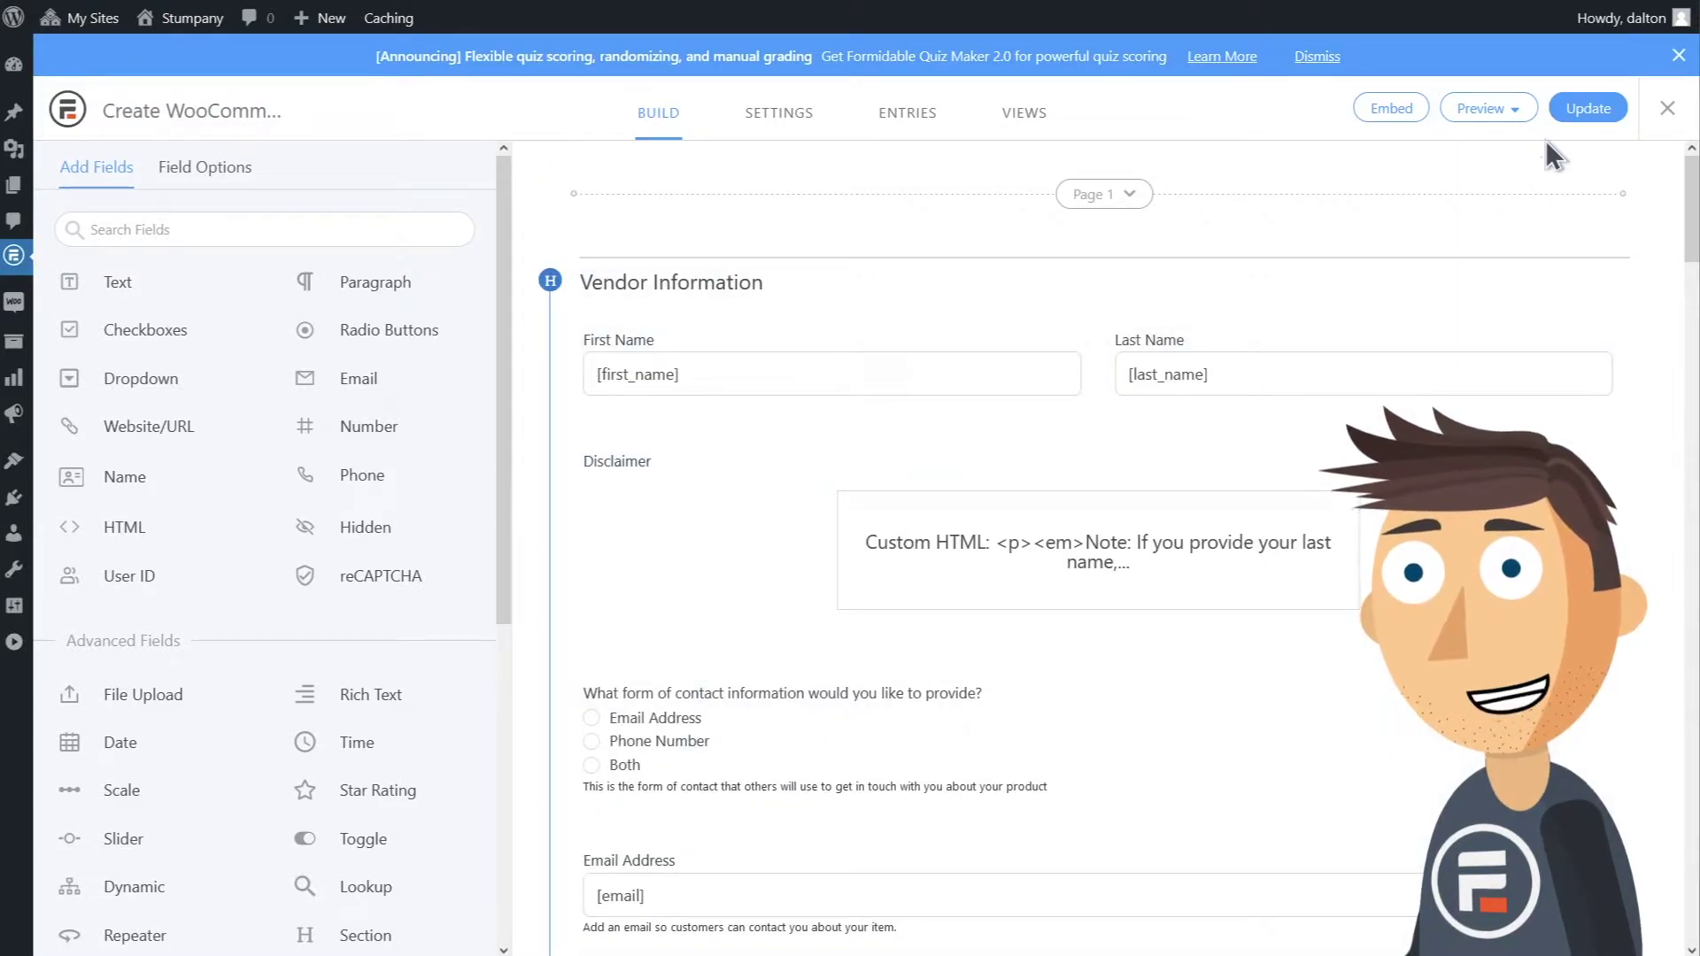
- Preview the form on a blank page and enter 'T-Shirt' as the Product Title
{"action": "left_click", "coordinate": [1517, 115]}
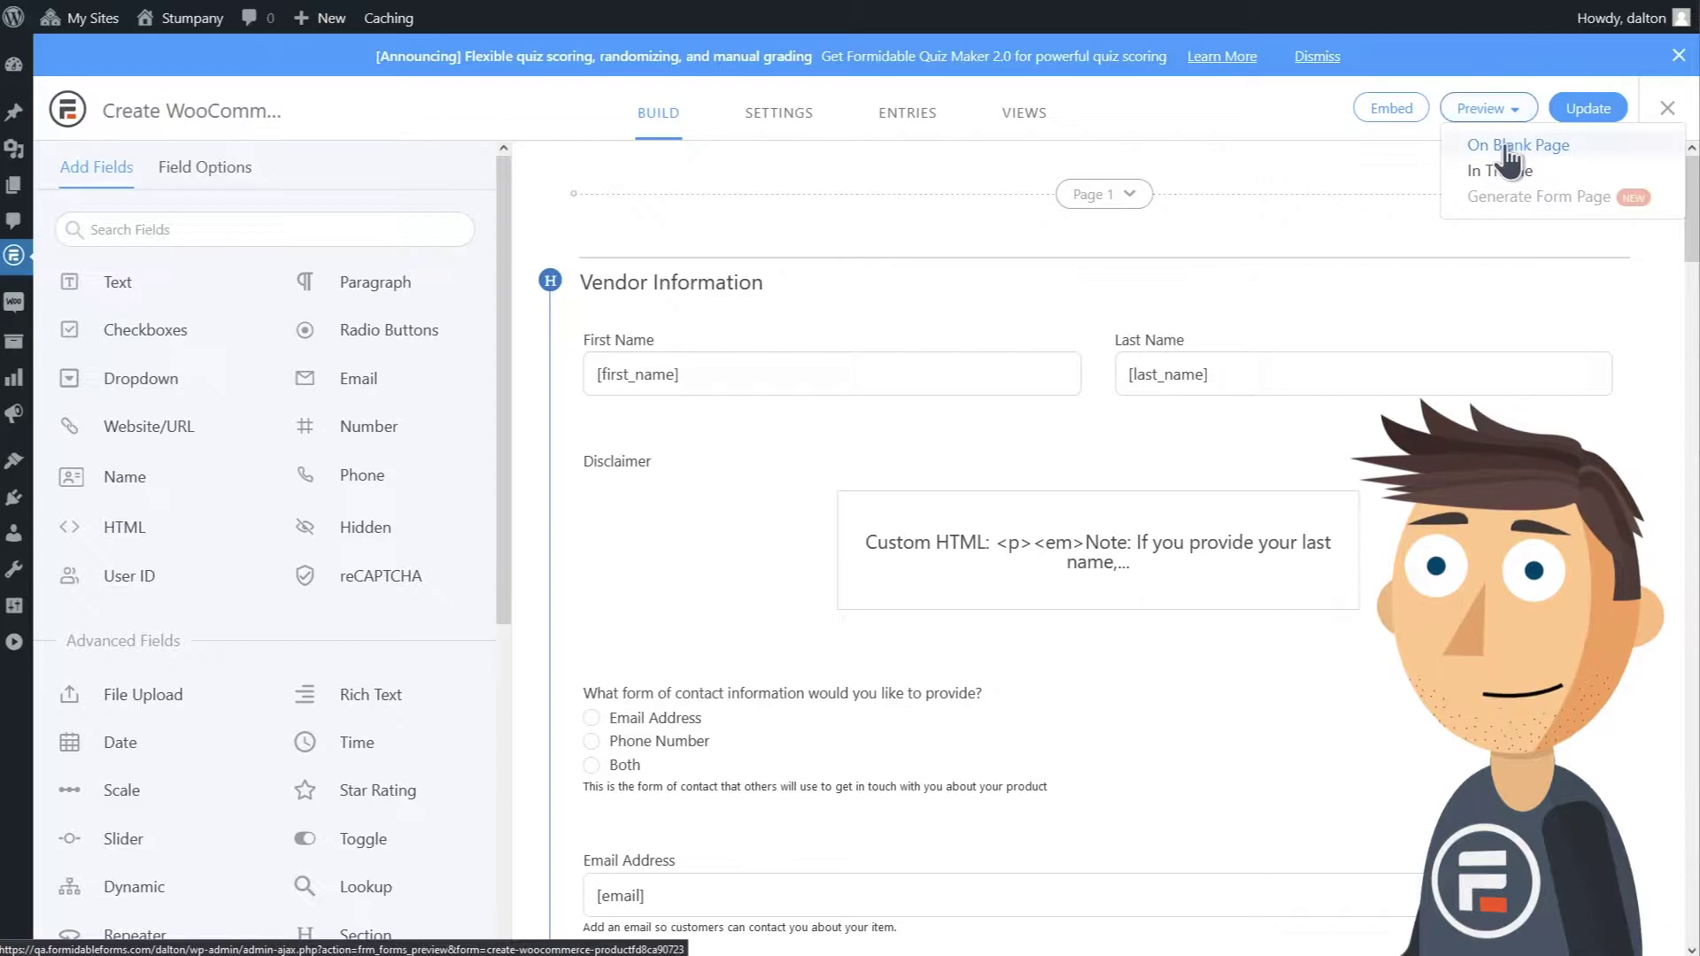
{"action": "left_click", "coordinate": [1504, 144]}
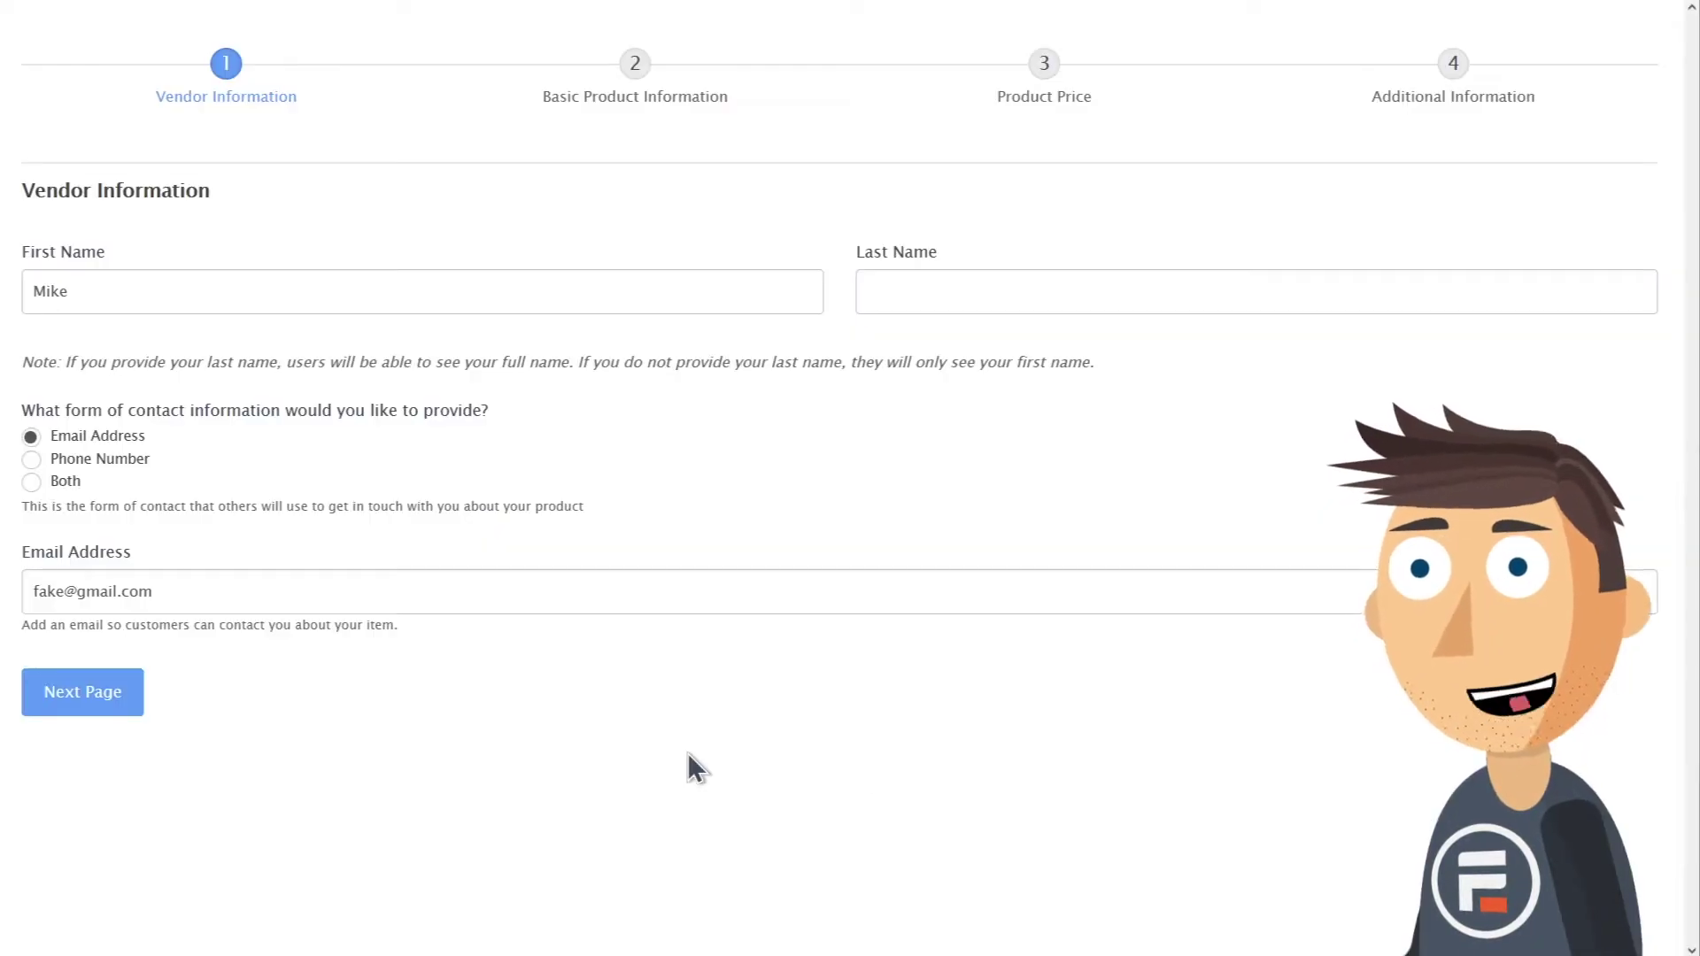
{"action": "left_click", "coordinate": [125, 692]}
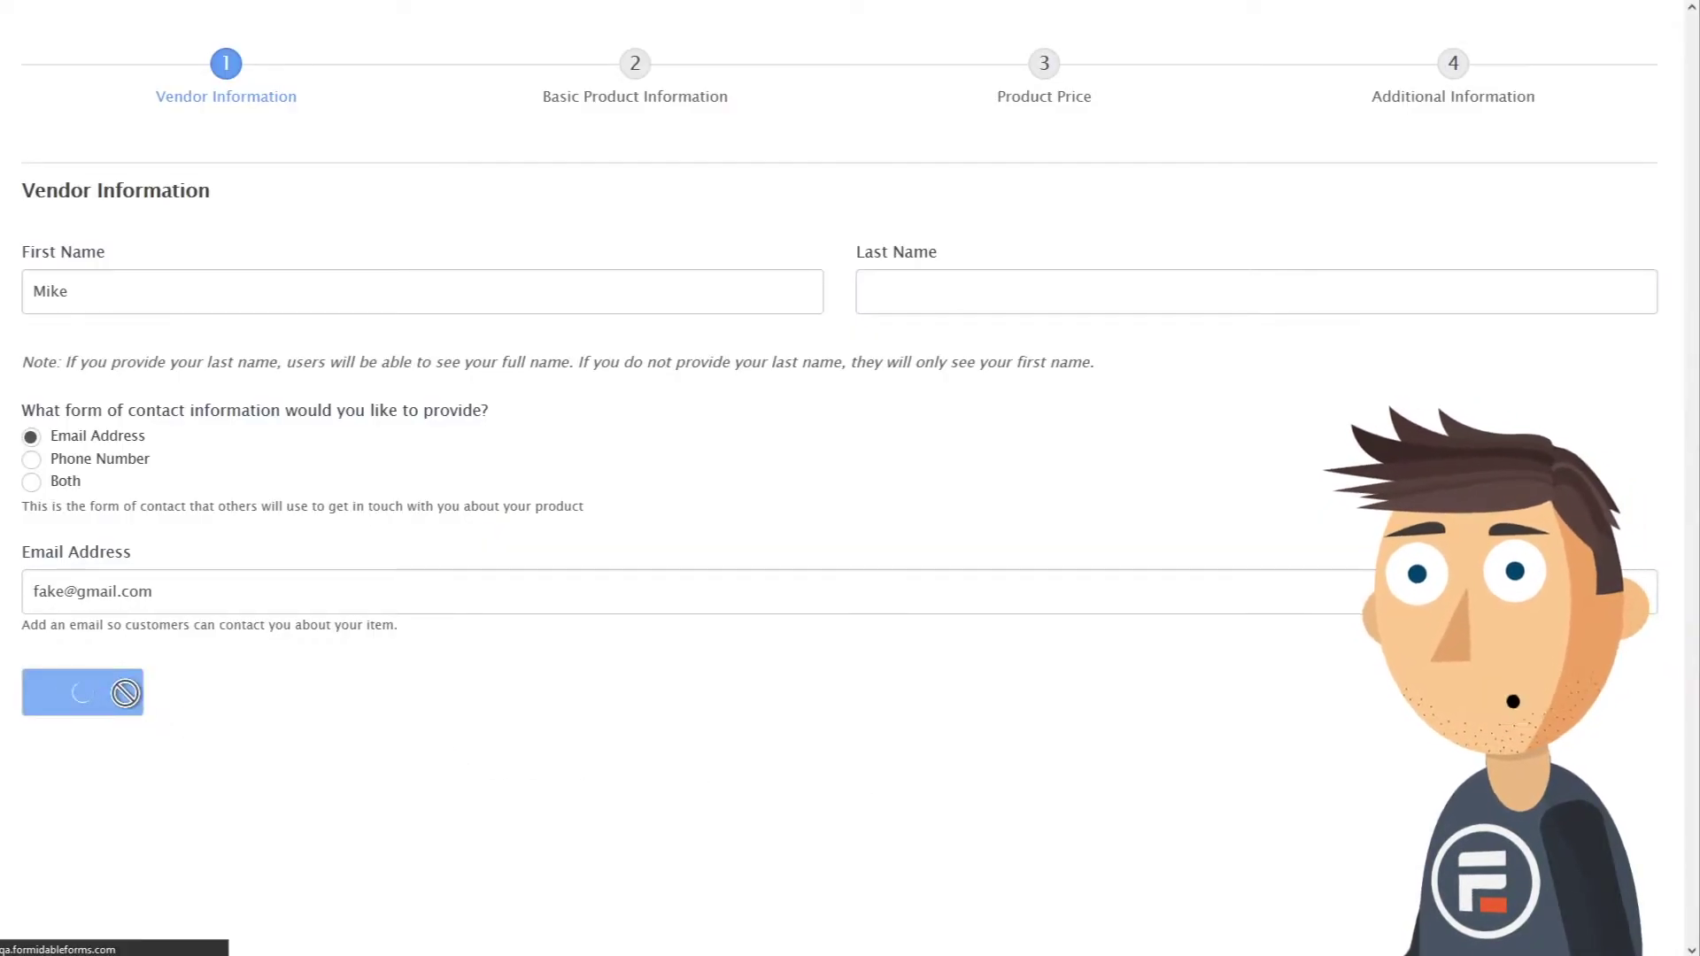
{"action": "left_click", "coordinate": [453, 200]}
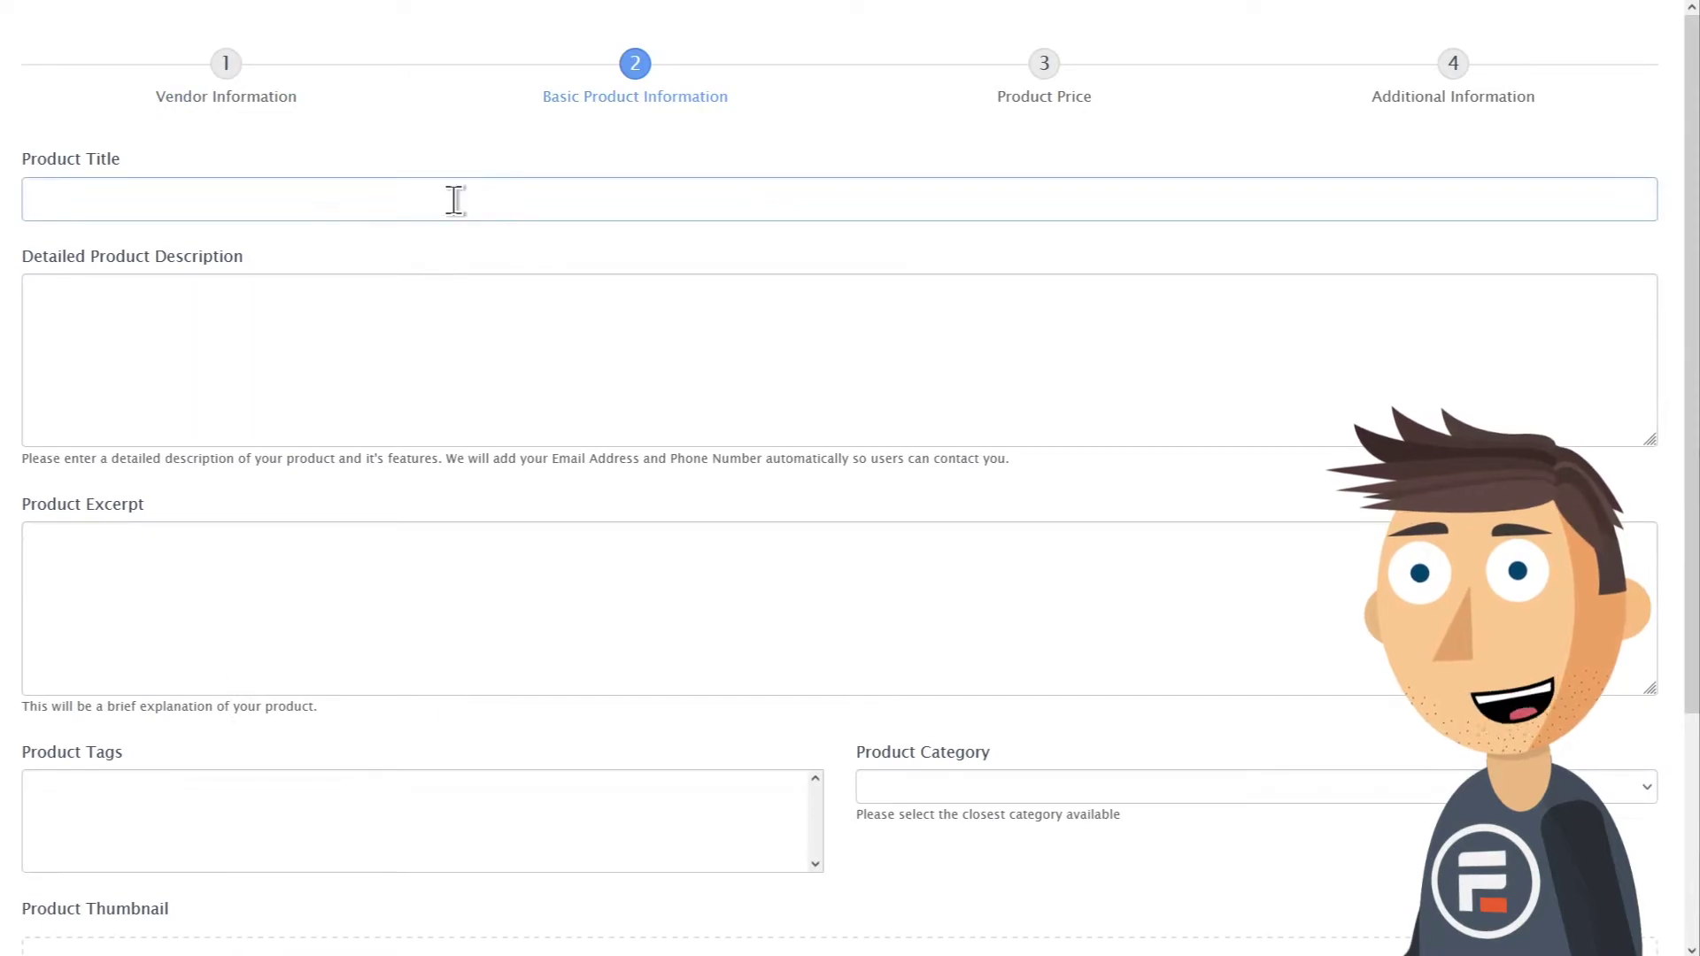
{"action": "type", "text": "T-Shirt"}
- Add the excerpt 'It's a fun t-shirt for the whole family!', Clothing category and a thumbnail
{"action": "left_click", "coordinate": [468, 301]}
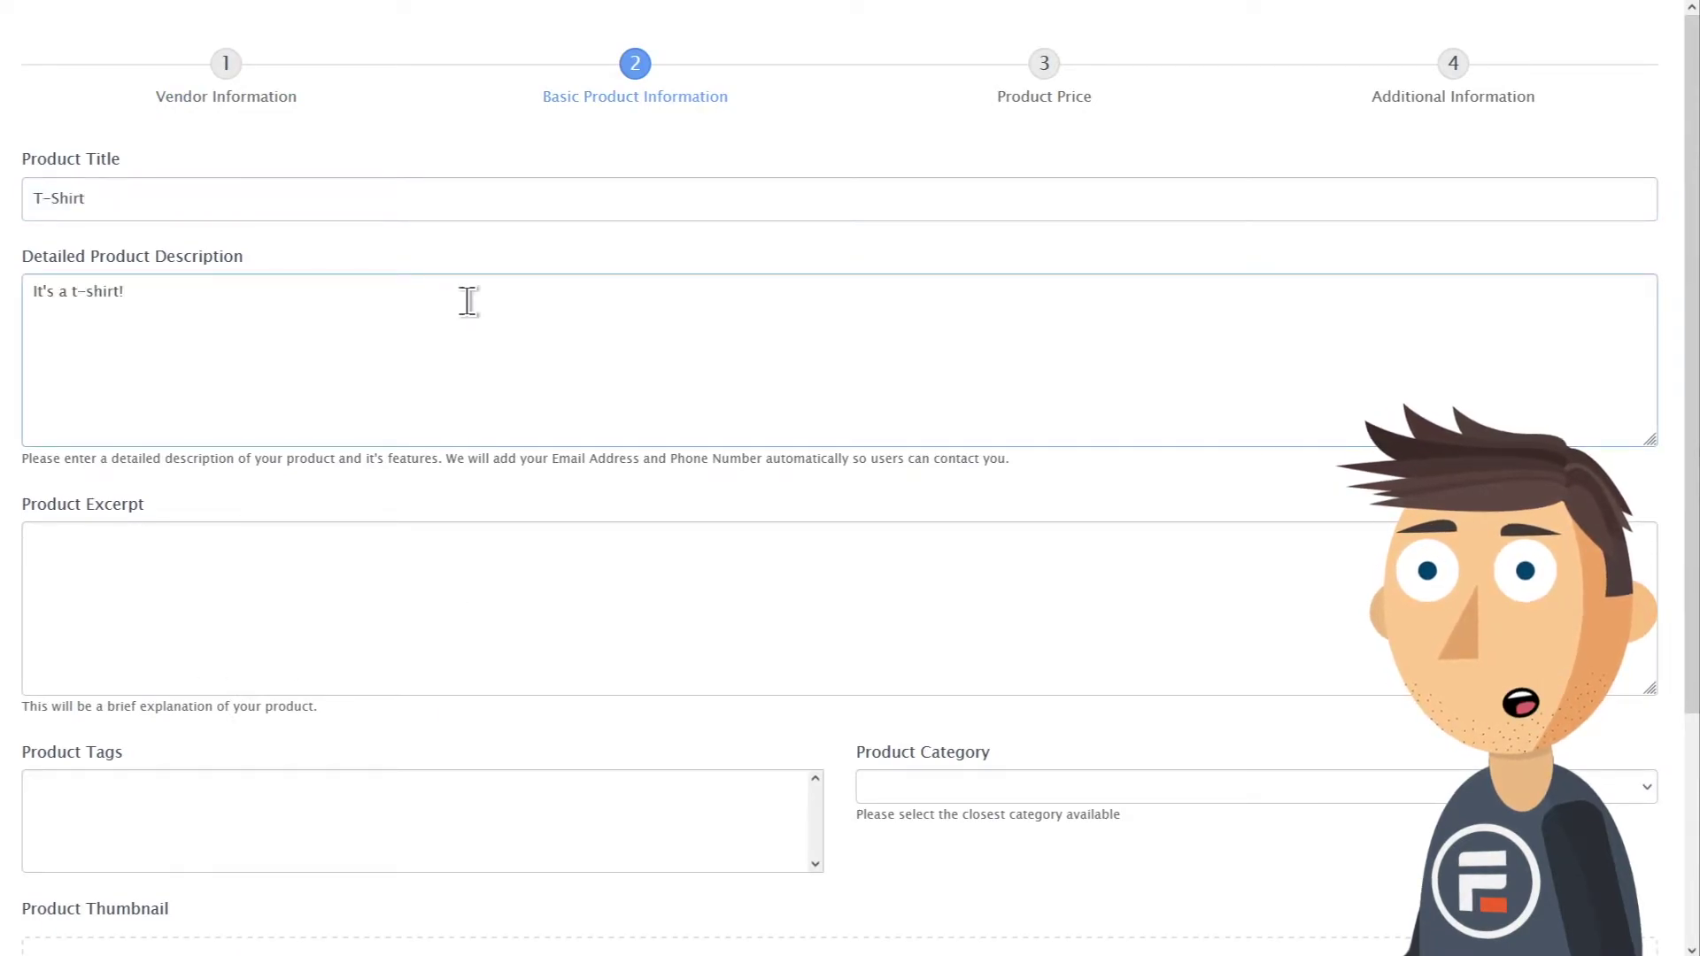
{"action": "scroll", "coordinate": [495, 308], "scroll_direction": "down", "scroll_amount": 4}
{"action": "left_click", "coordinate": [563, 314]}
{"action": "type", "text": "It's a fun t-shirt for the whole family!"}
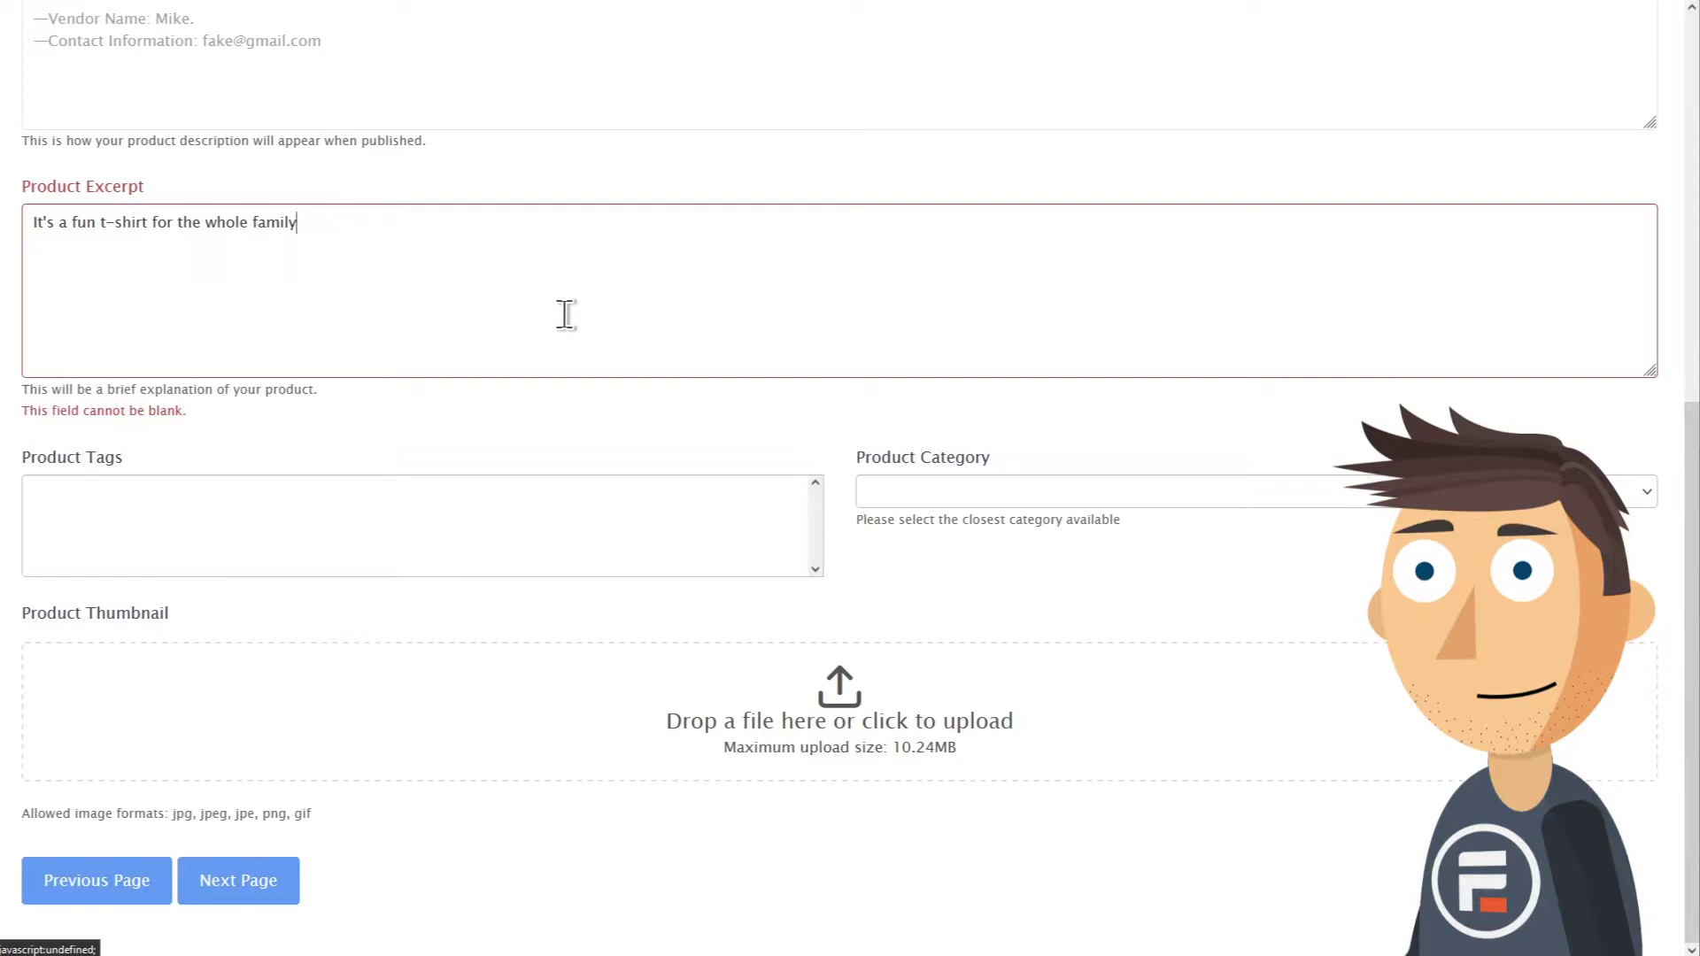
{"action": "left_click", "coordinate": [926, 494]}
{"action": "left_click", "coordinate": [876, 558]}
{"action": "left_click", "coordinate": [815, 721]}
{"action": "double_click", "coordinate": [235, 95]}
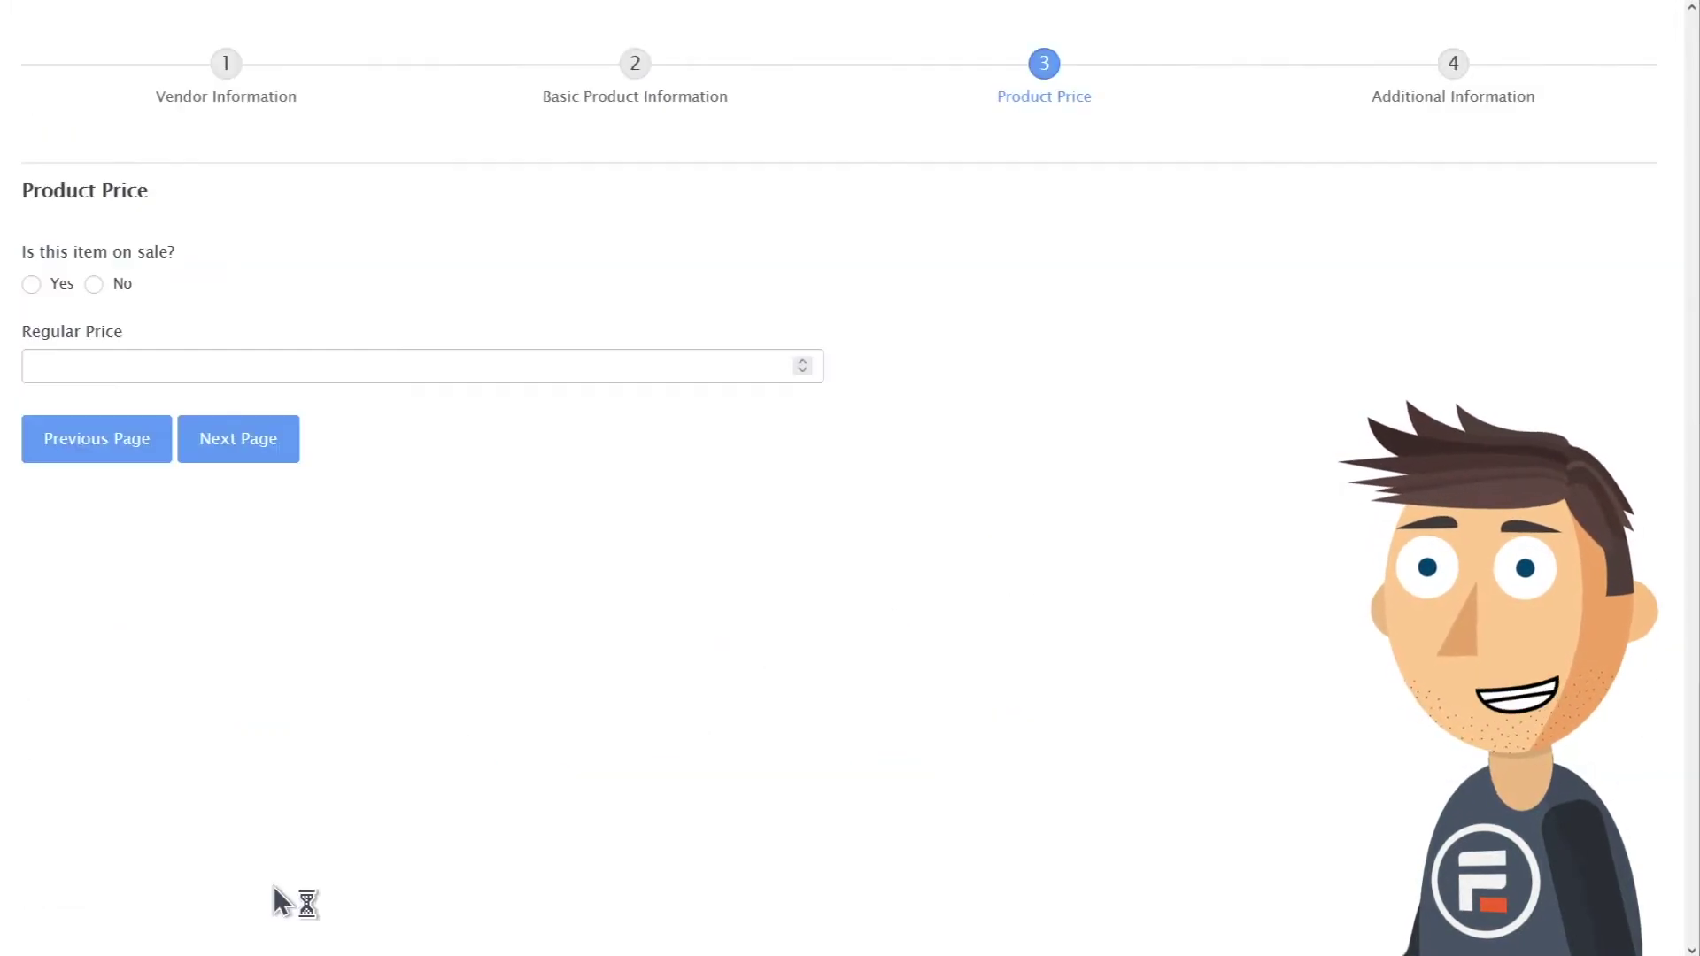
- Mark the product not on sale, set Regular Price 15, and submit to create it
{"action": "left_click", "coordinate": [95, 289]}
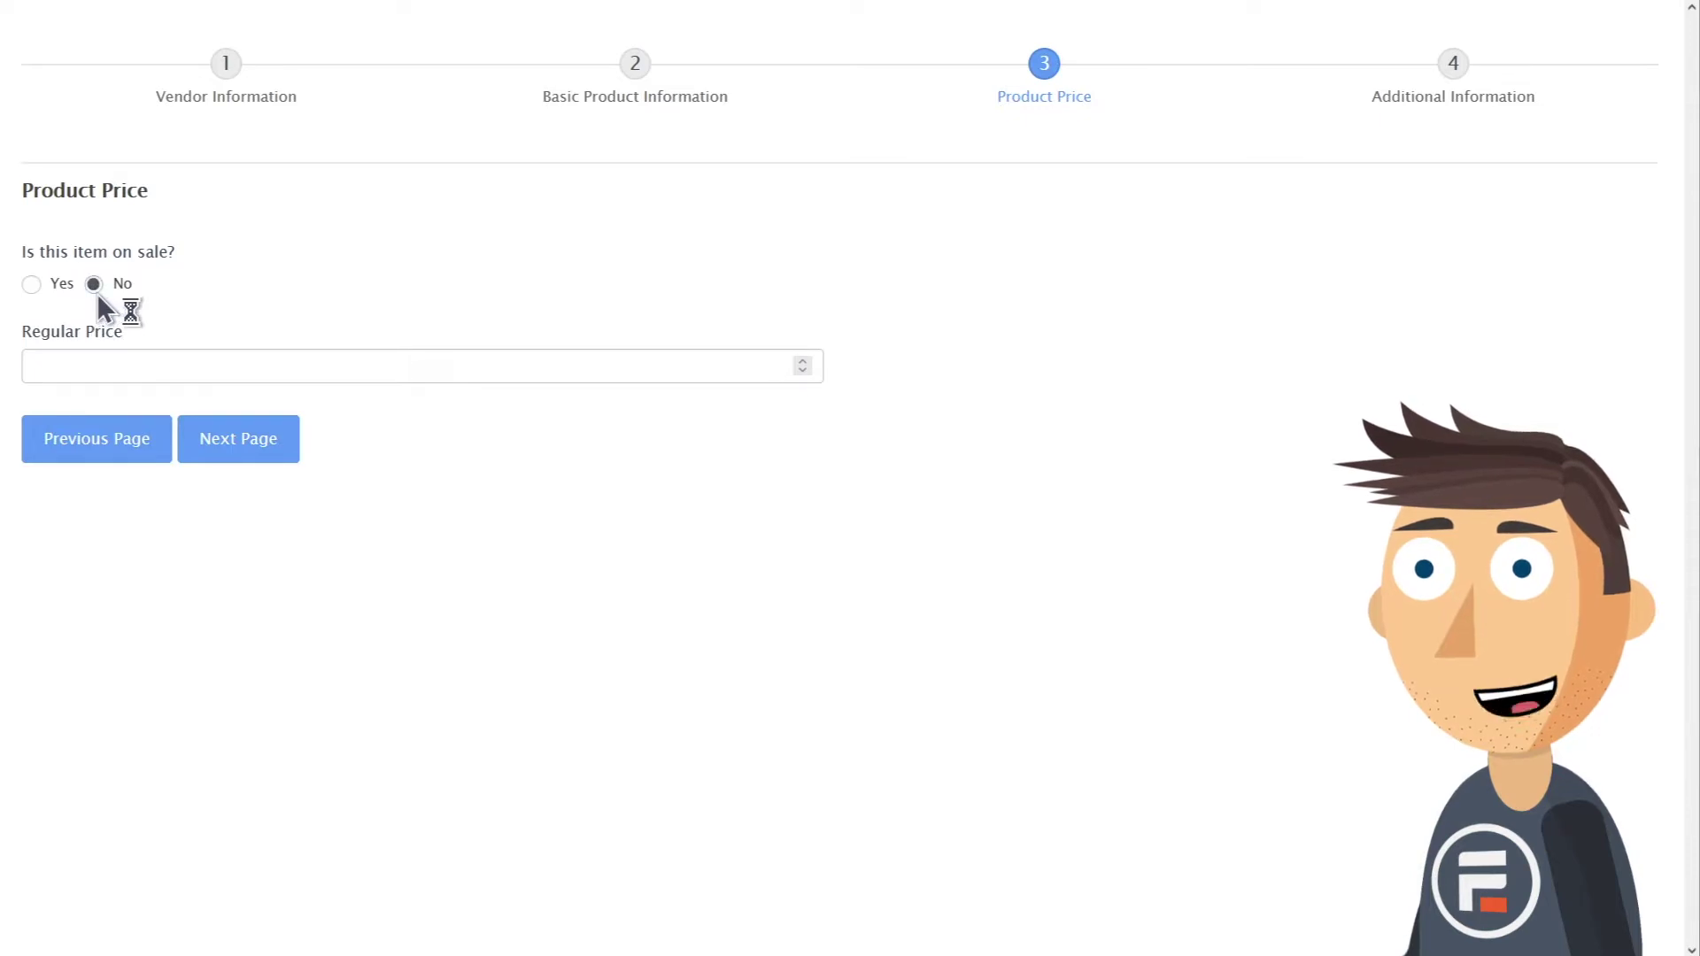
{"action": "left_click", "coordinate": [115, 363]}
{"action": "type", "text": "15"}
{"action": "left_click", "coordinate": [219, 443]}
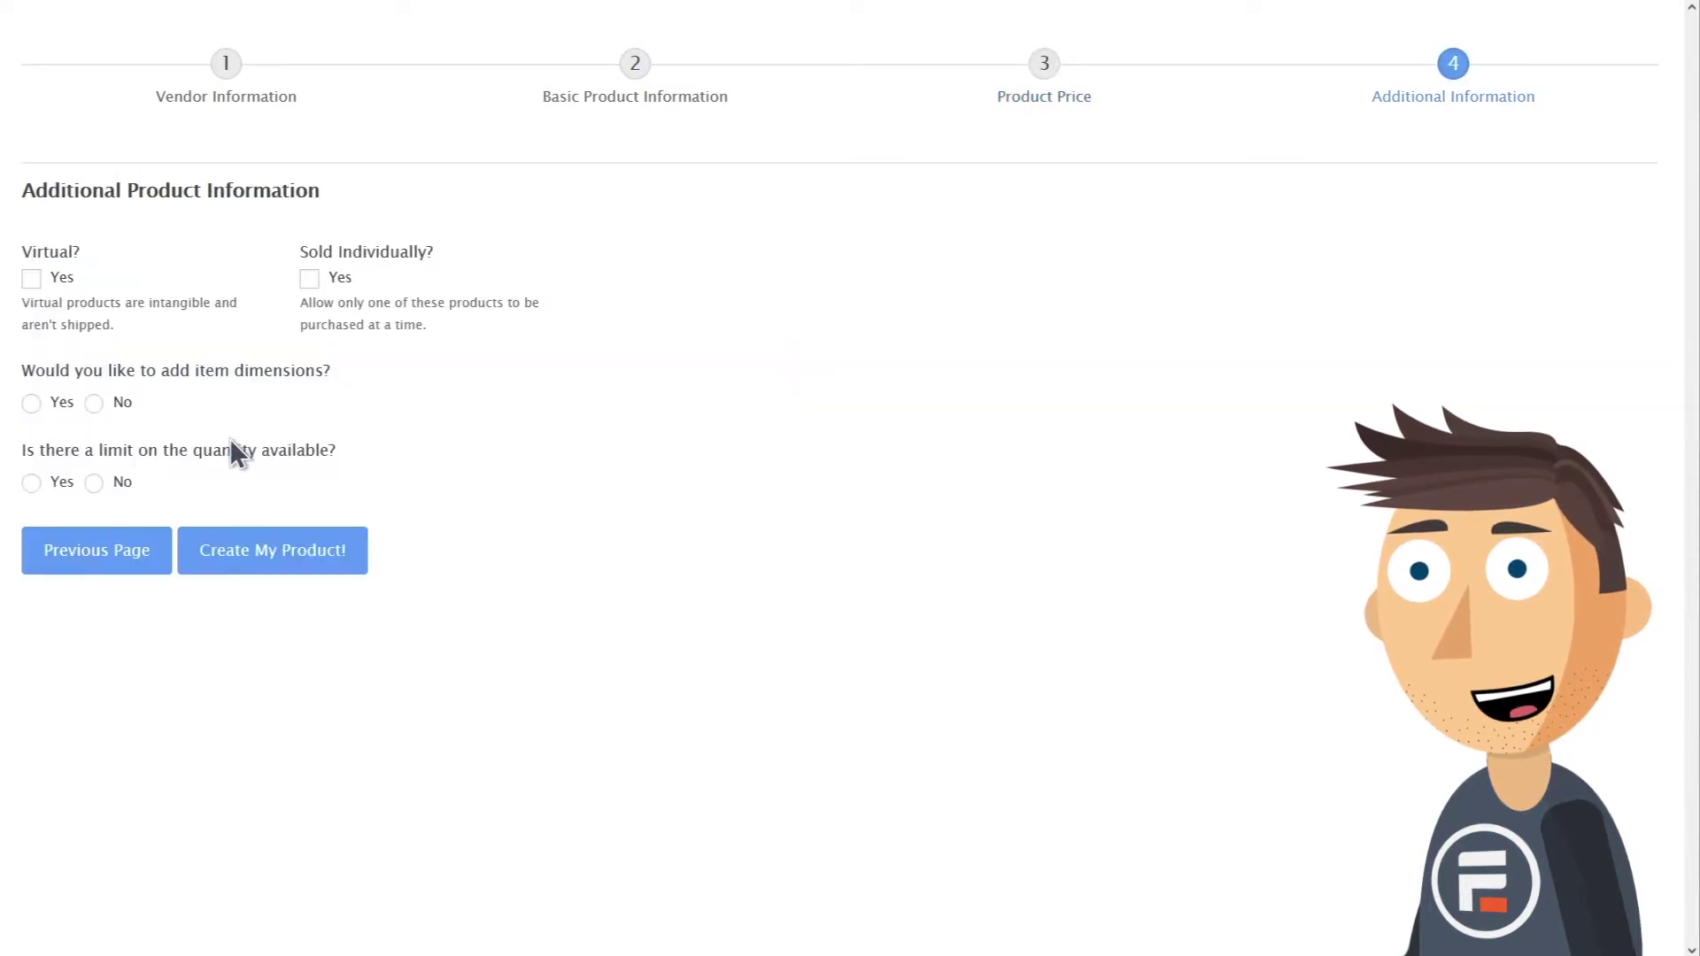
{"action": "left_click", "coordinate": [246, 535]}
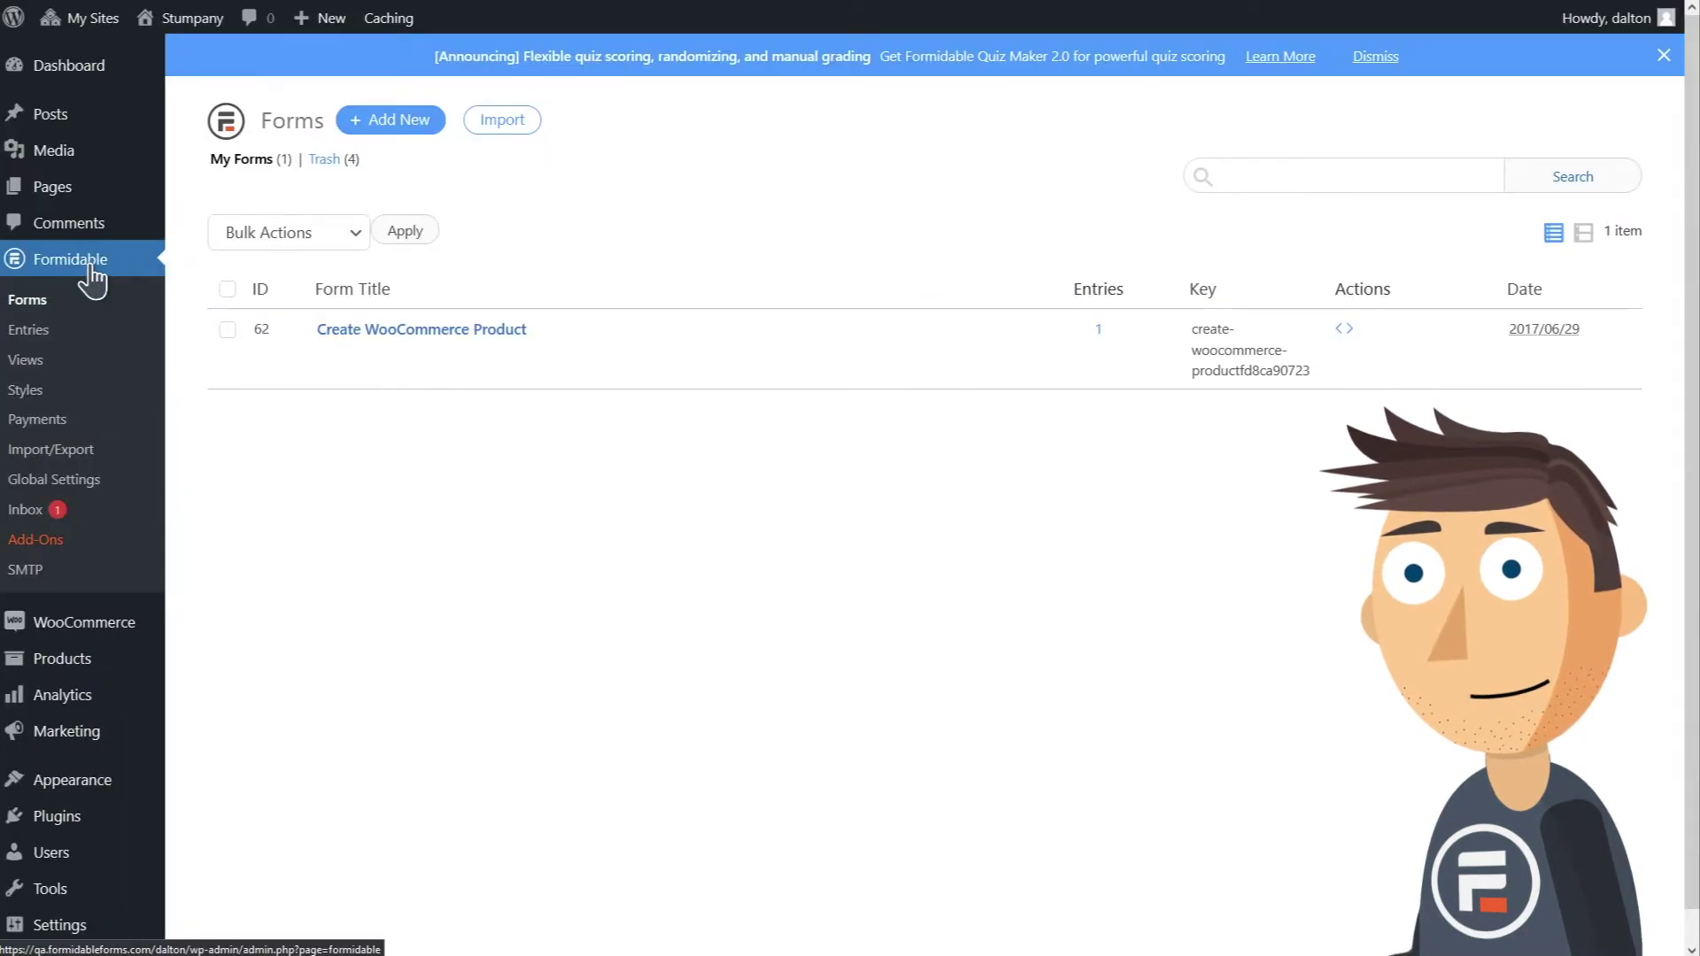
- Start another new form and filter the templates to the WooCommerce category with 'woo'
{"action": "left_click", "coordinate": [380, 126]}
{"action": "left_click", "coordinate": [665, 461]}
{"action": "type", "text": "woo"}
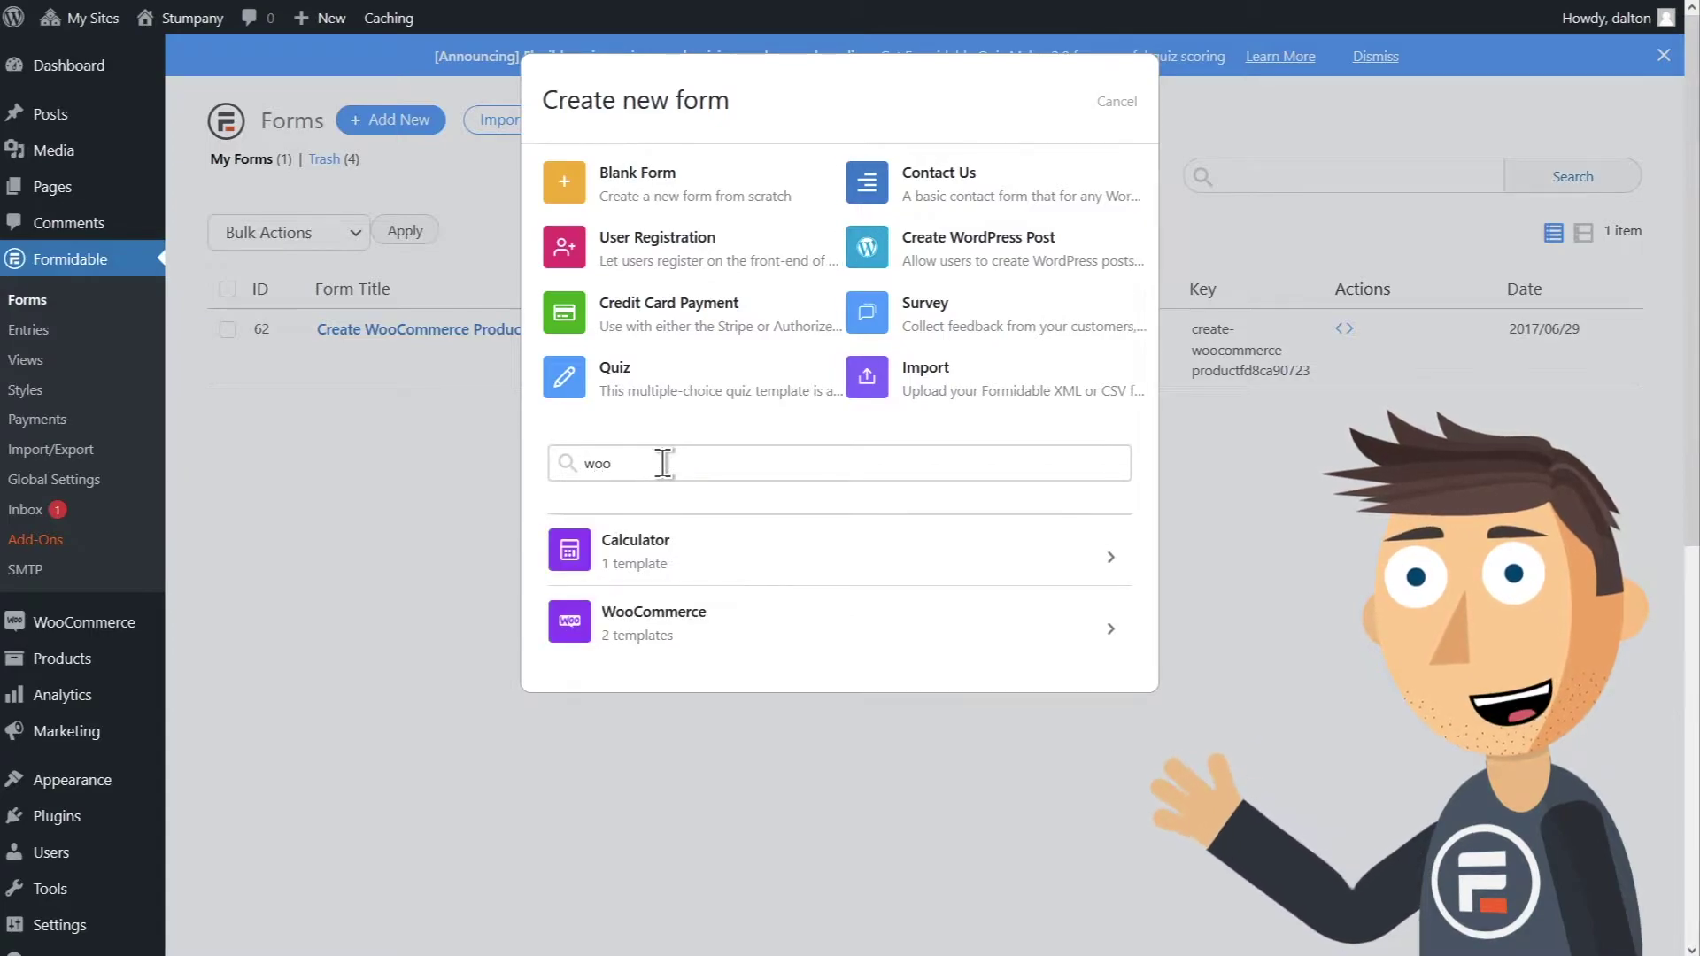
{"action": "left_click", "coordinate": [754, 622]}
{"action": "scroll", "coordinate": [770, 611], "scroll_direction": "down", "scroll_amount": 2}
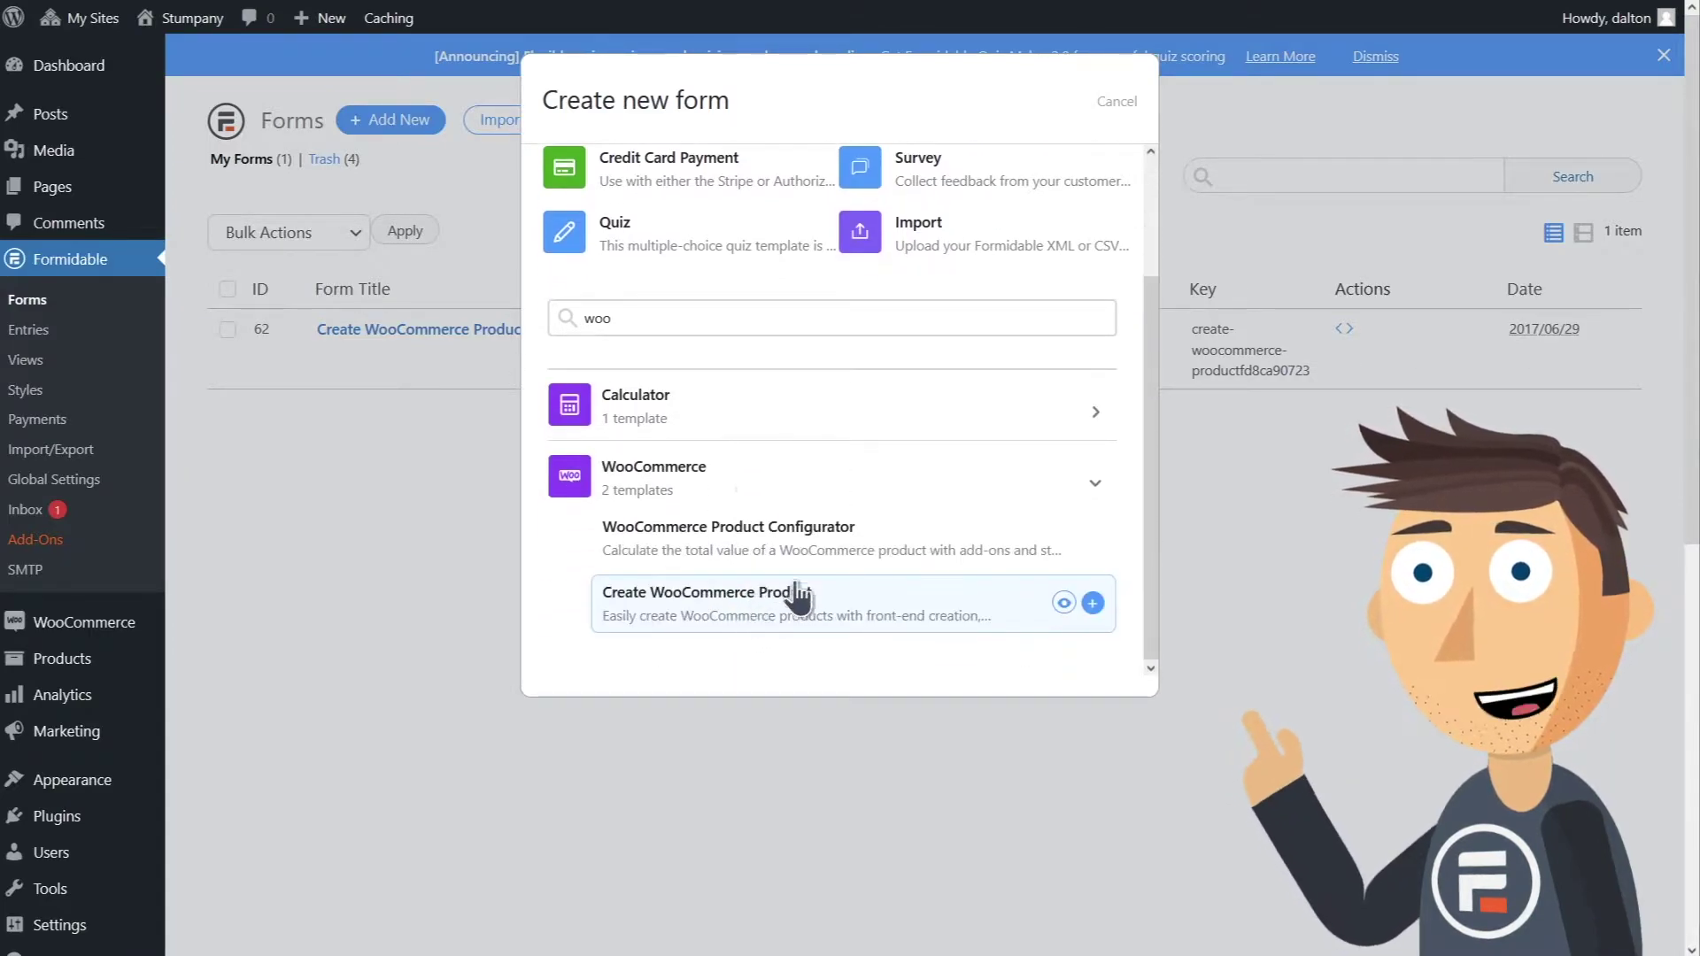
- Create the form from the WooCommerce Product Configurator template, named 'T-Shirt Configurator'
{"action": "left_click", "coordinate": [1092, 540]}
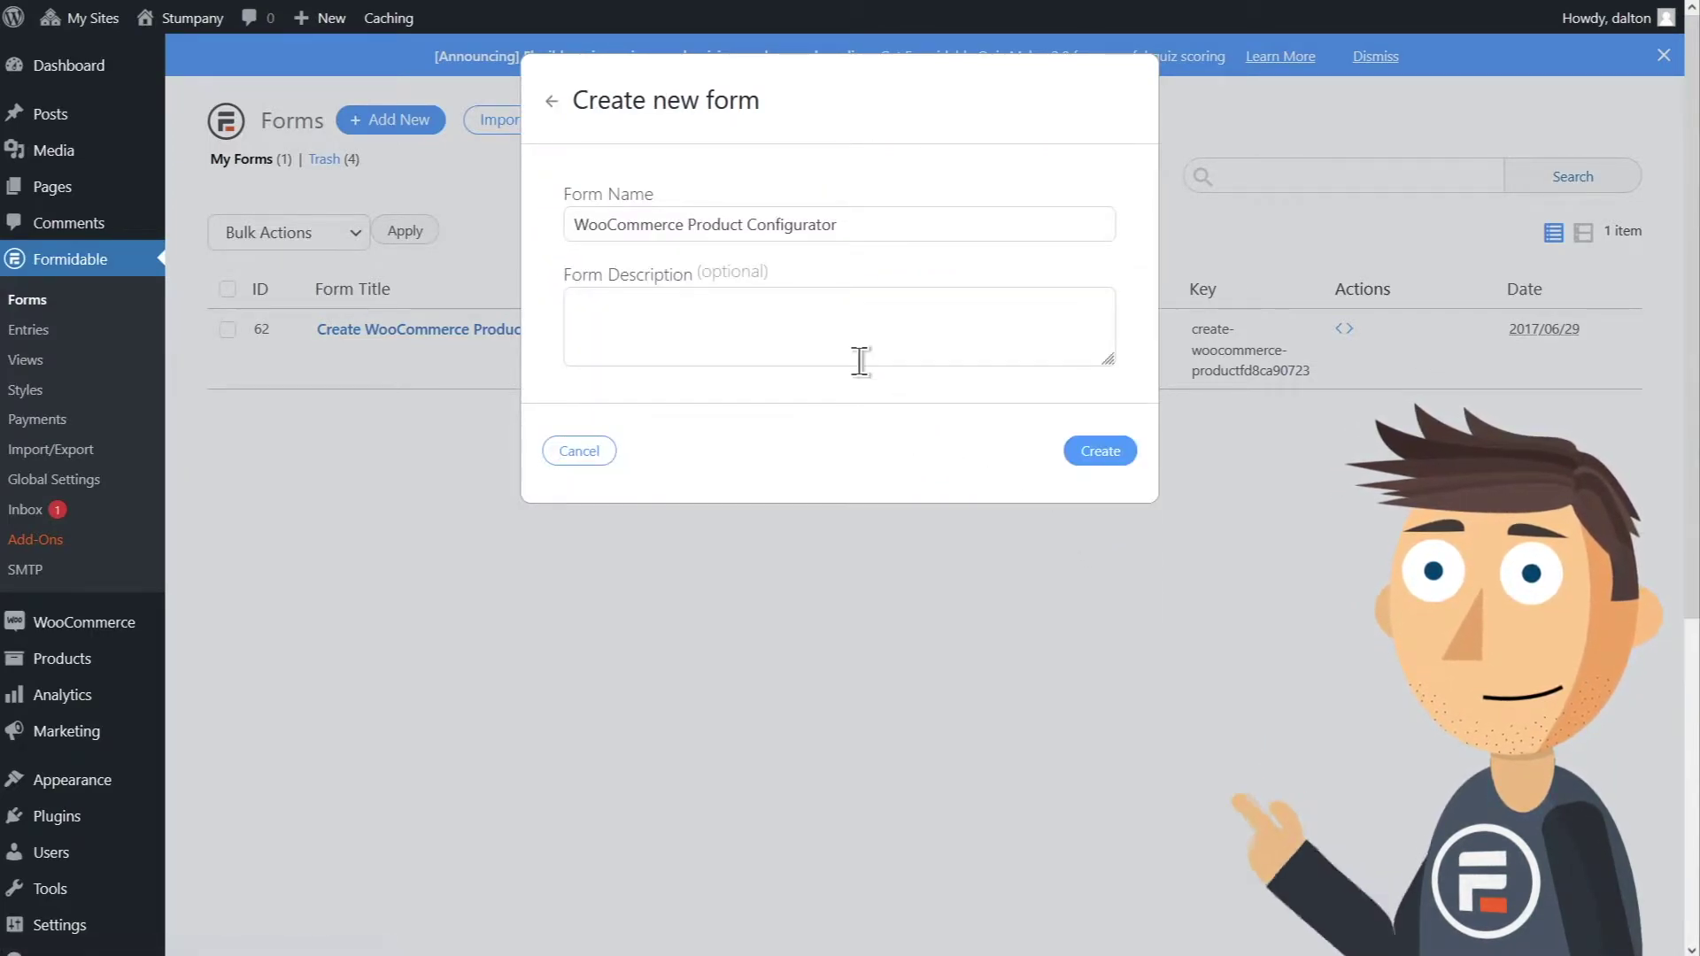
{"action": "left_click_drag", "start_coordinate": [746, 213], "coordinate": [447, 216]}
{"action": "key", "text": "BackSpace"}
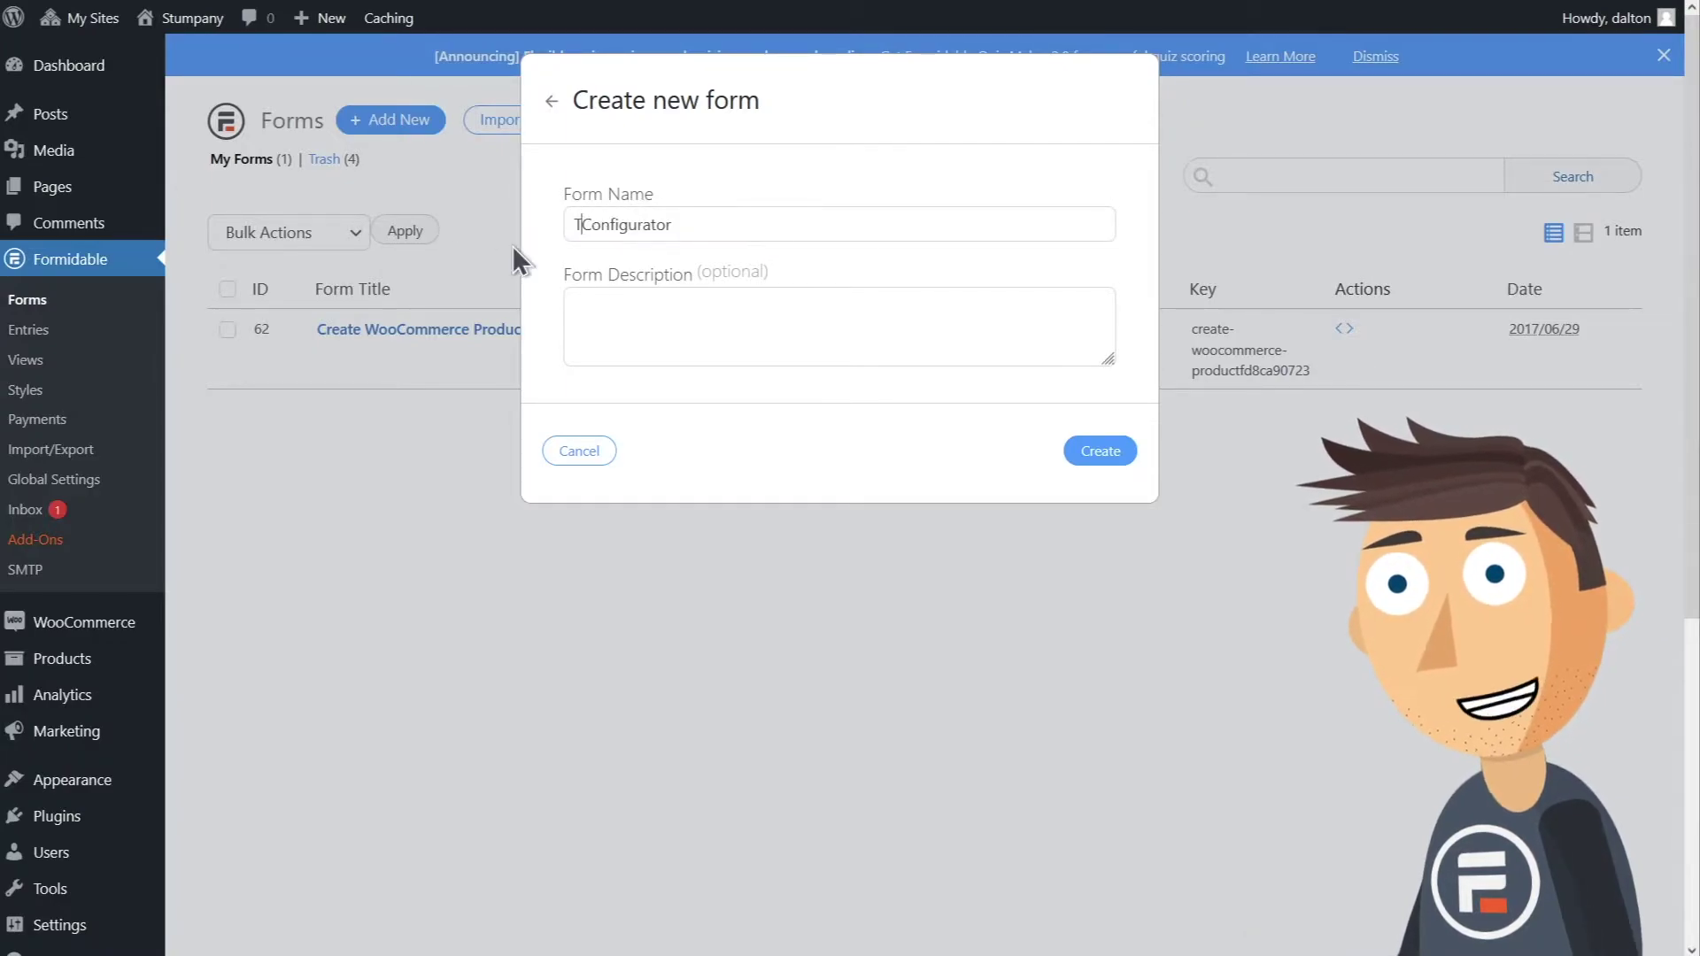
{"action": "type", "text": "T-Shirt"}
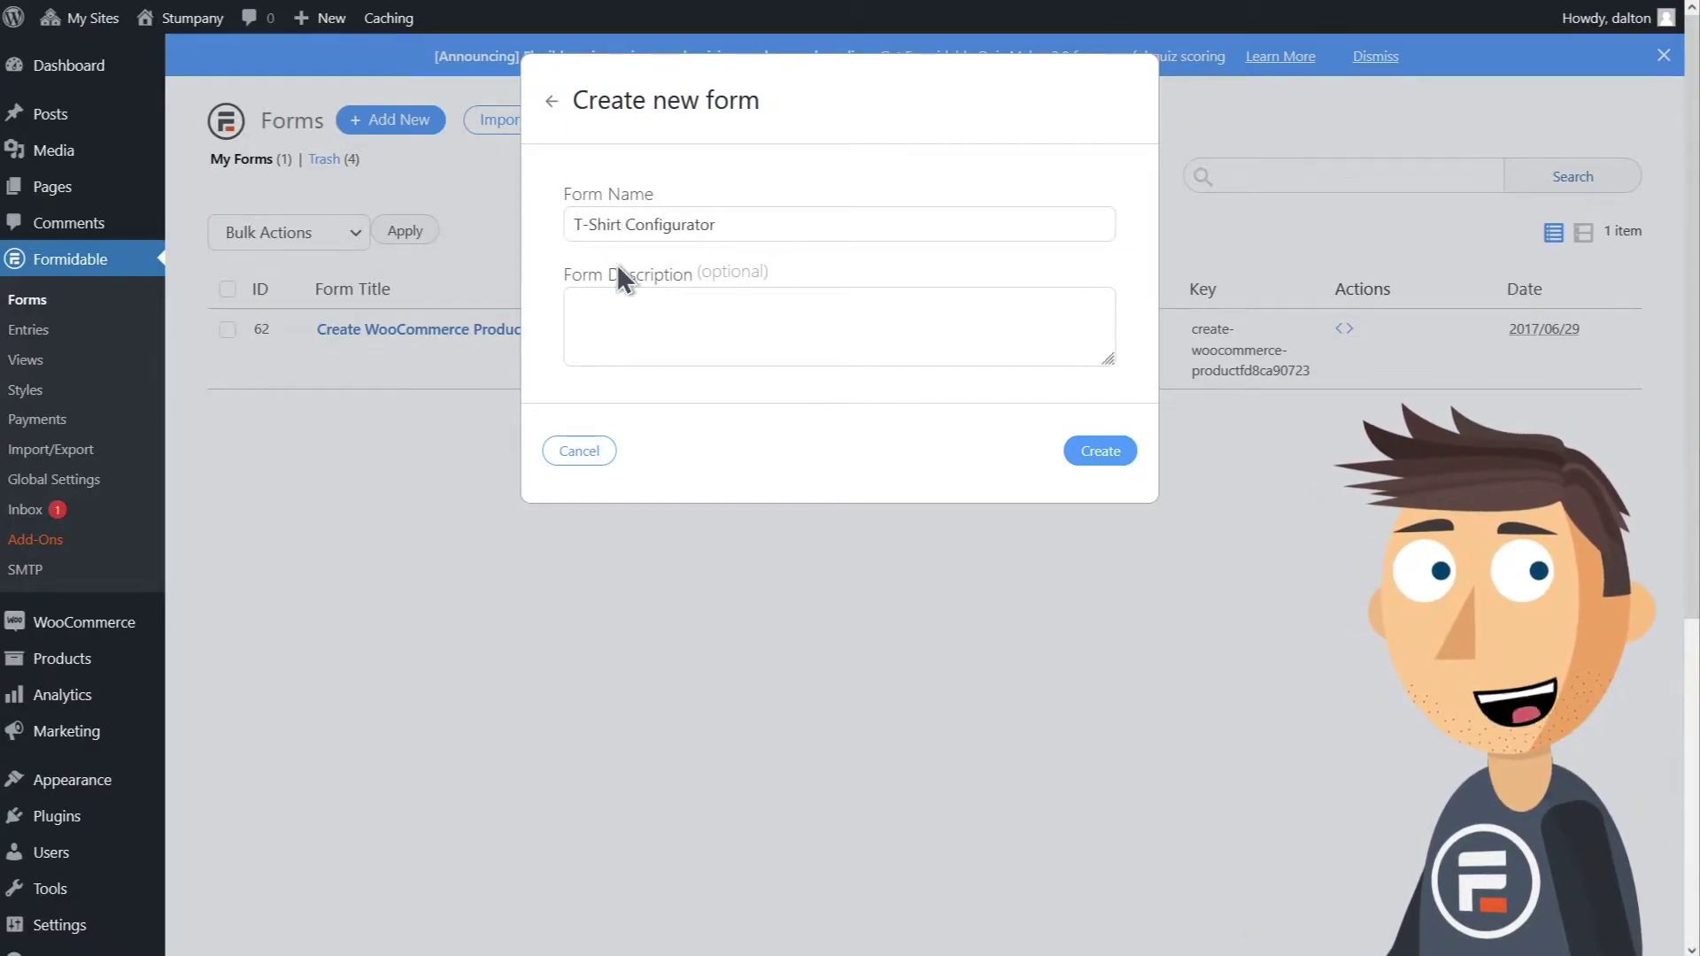
{"action": "left_click", "coordinate": [1113, 456]}
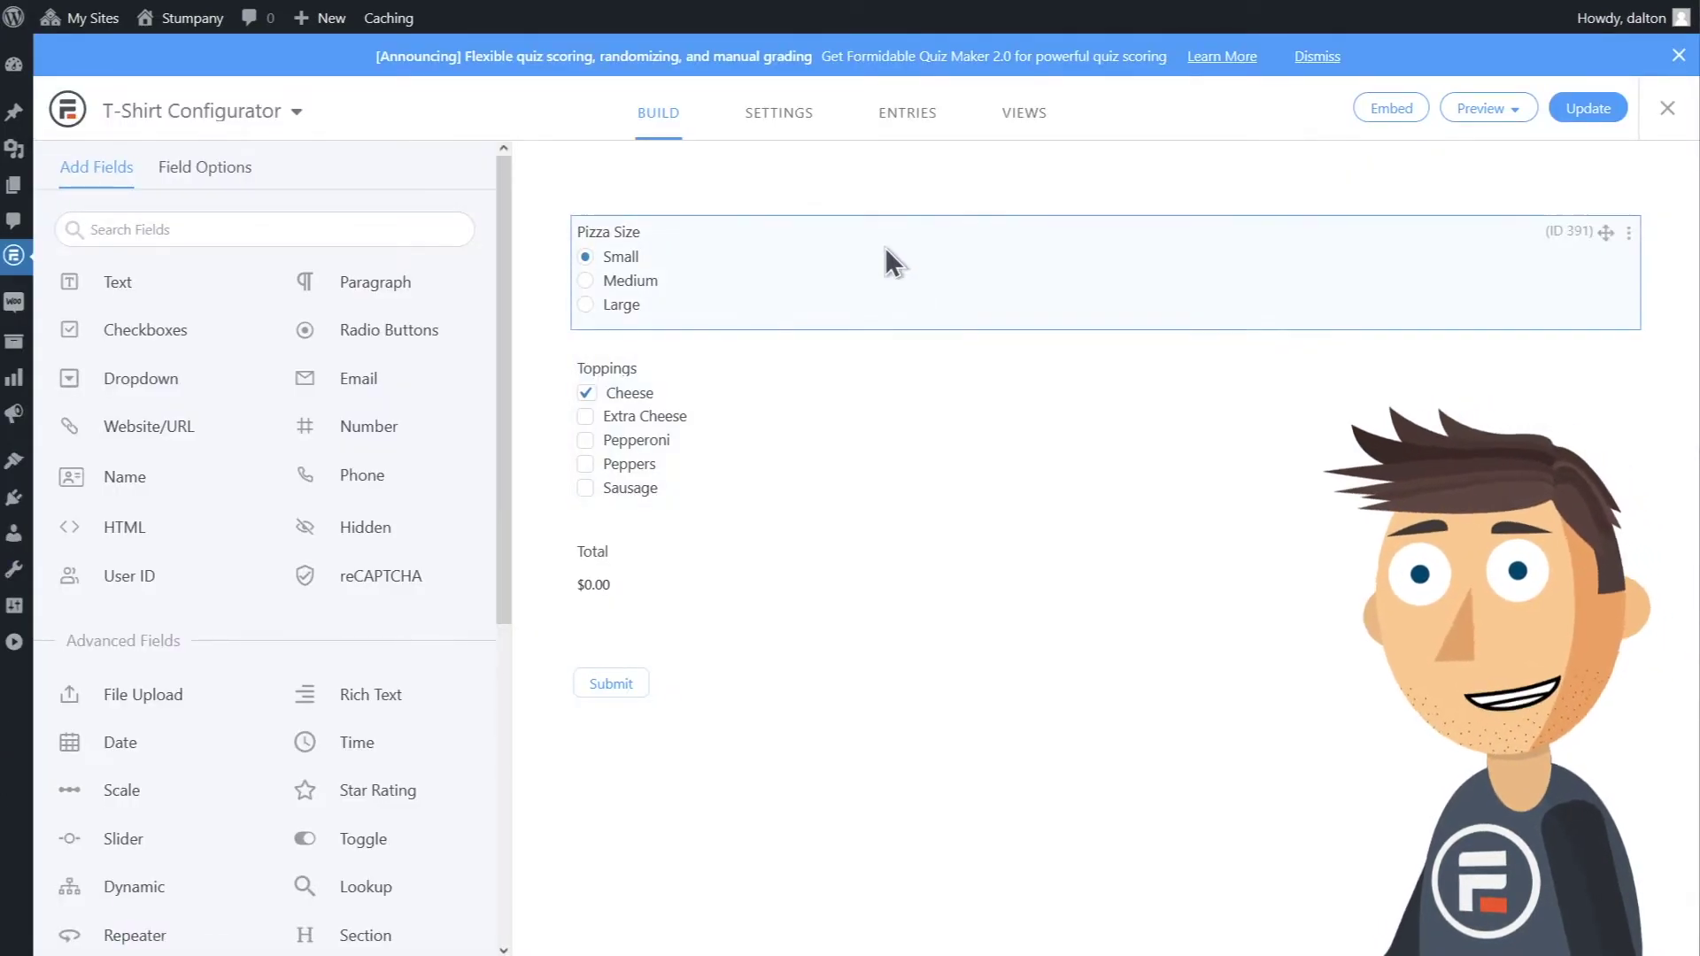
- Relabel the Pizza Size field 'T-Shirt Size' and clear the Small, Medium and Large prices
{"action": "left_click", "coordinate": [885, 259]}
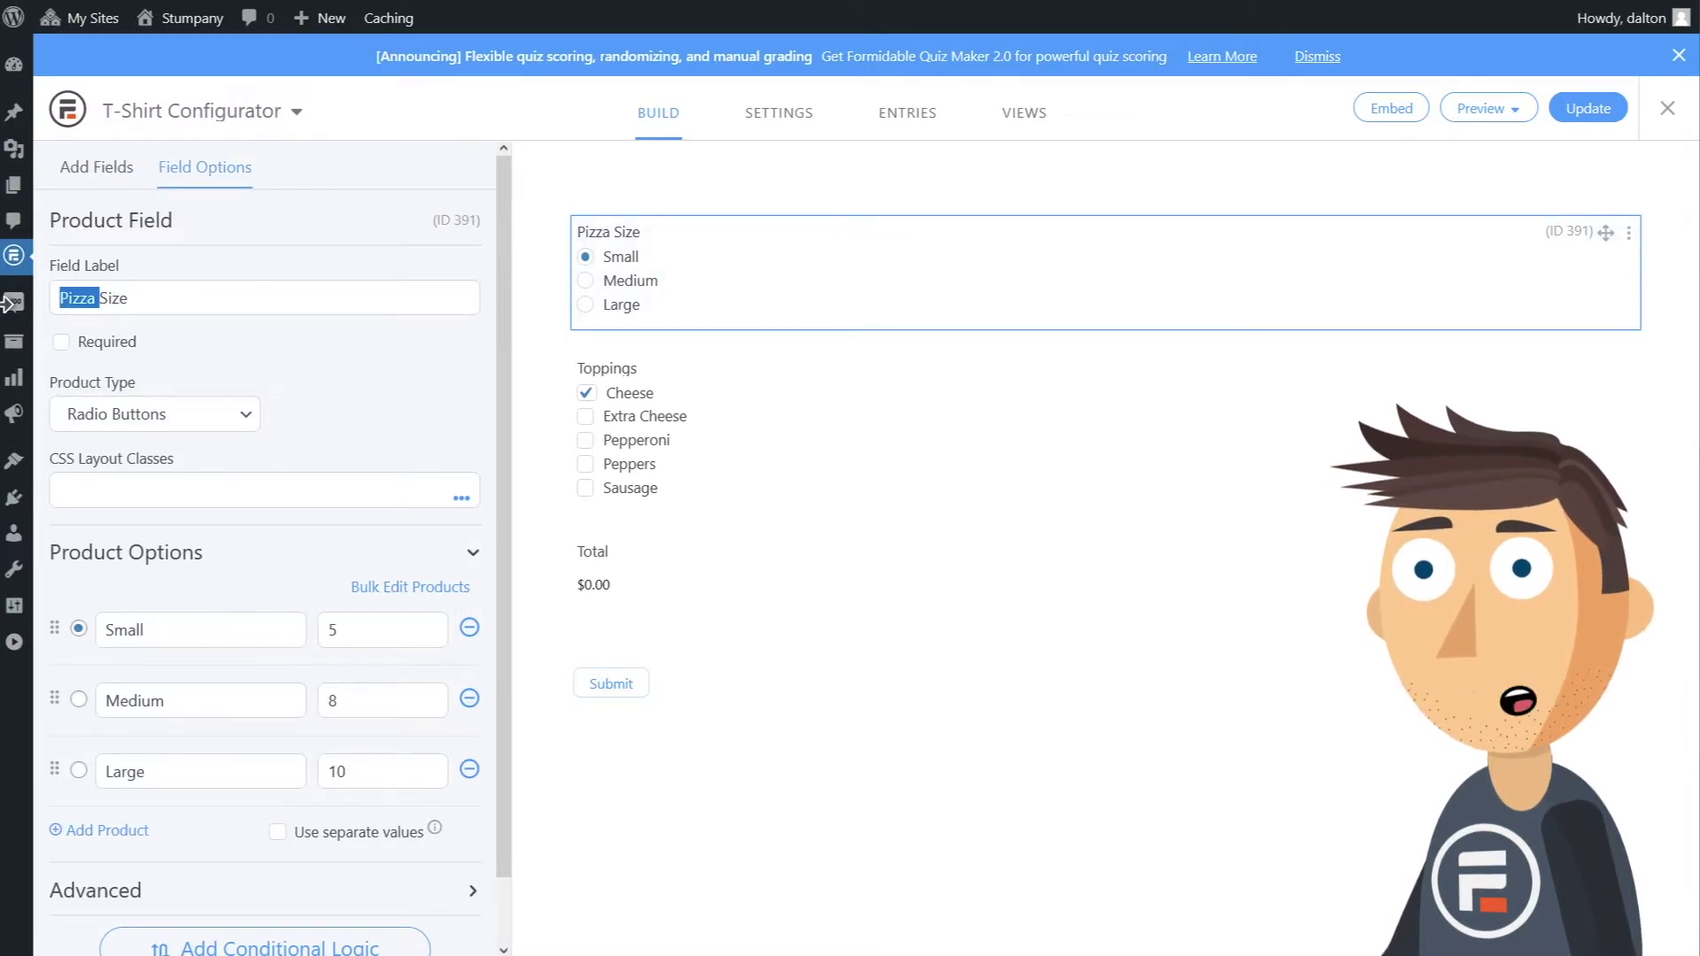
{"action": "type", "text": "rt"}
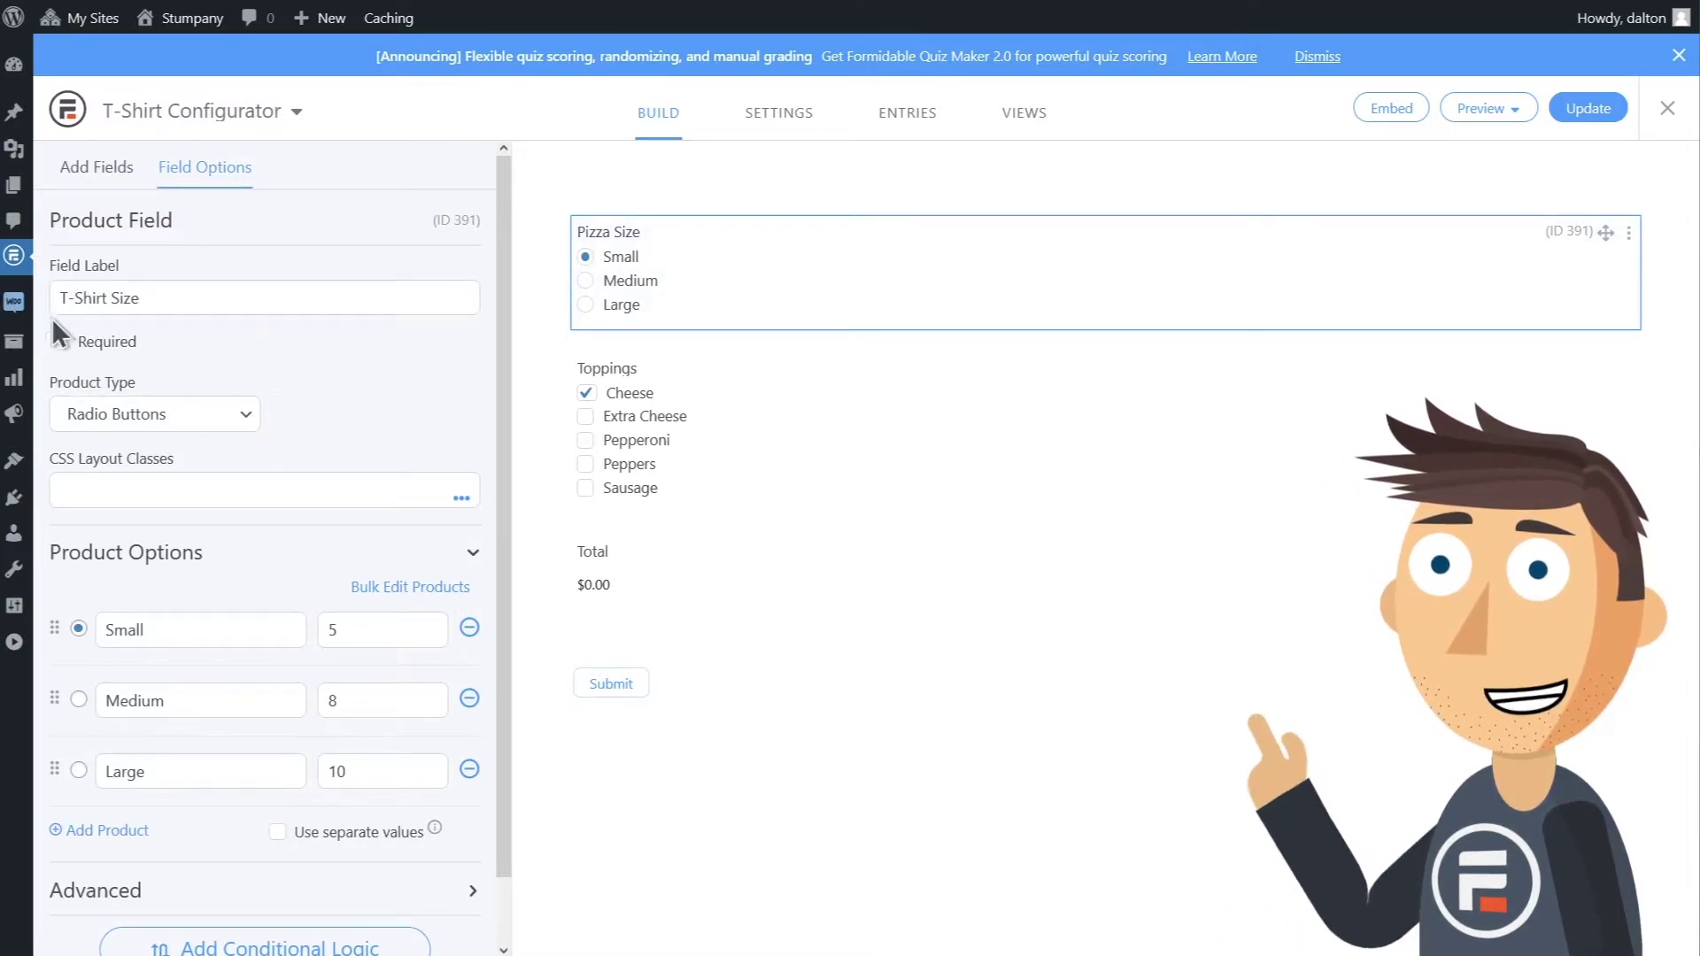
{"action": "key", "text": "BackSpace"}
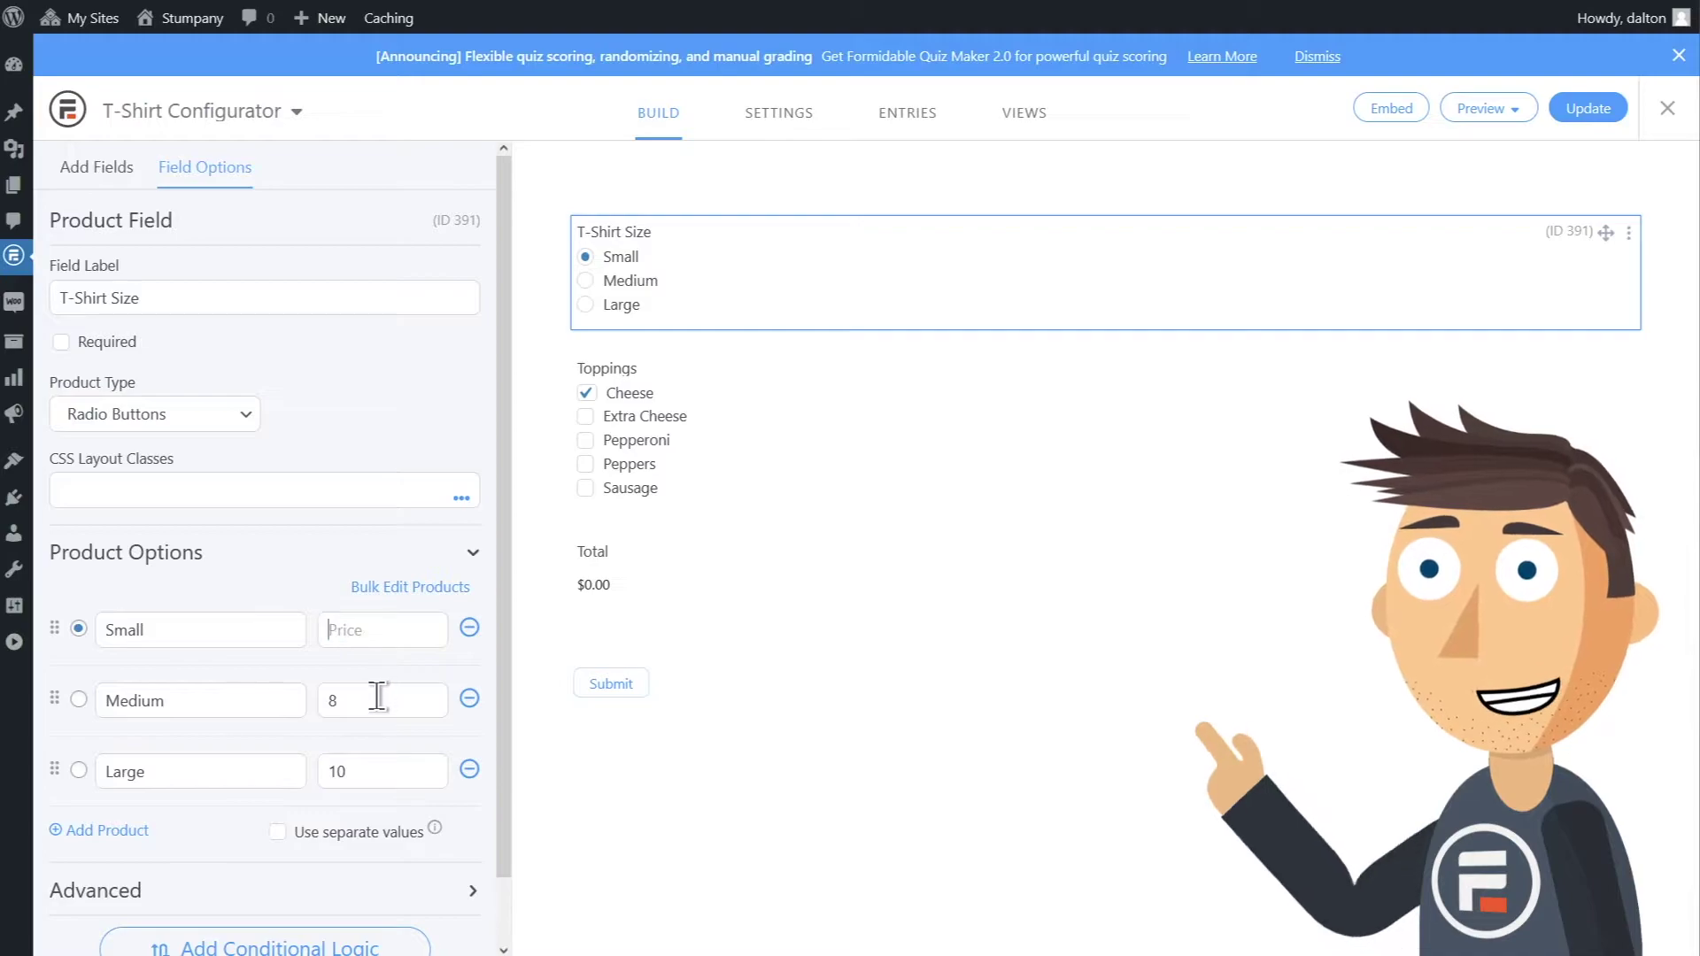
{"action": "left_click", "coordinate": [379, 696]}
{"action": "key", "text": "BackSpace"}
{"action": "key", "text": "BackSpace"}
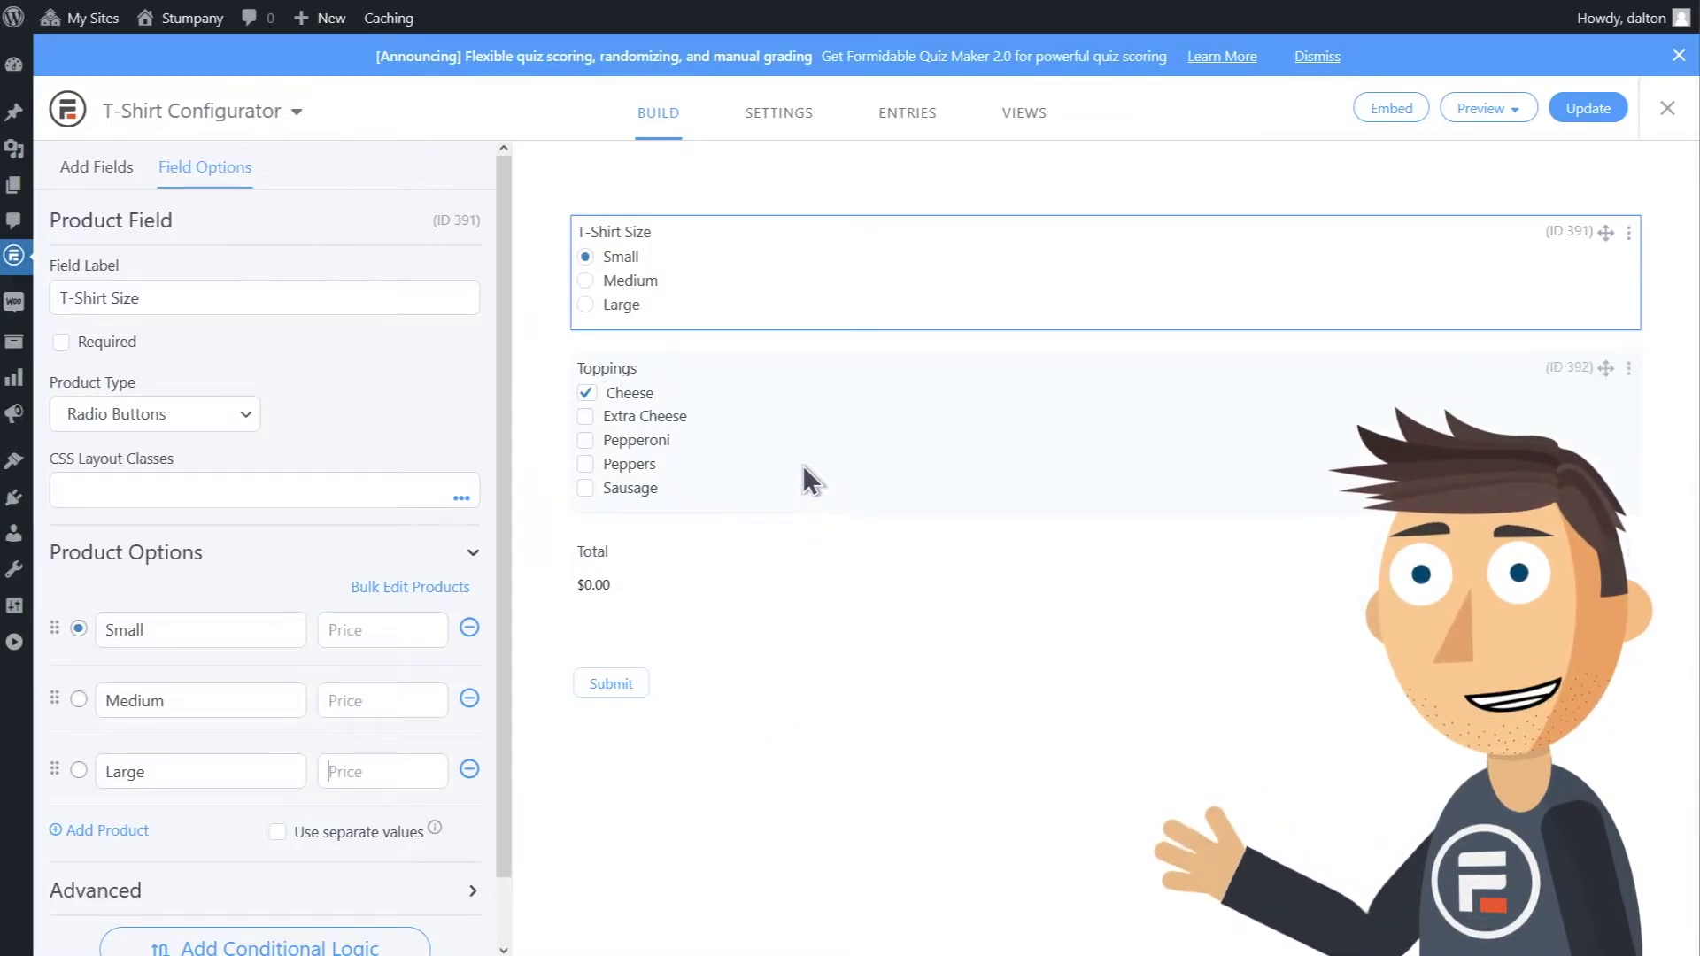
{"action": "left_click", "coordinate": [810, 414]}
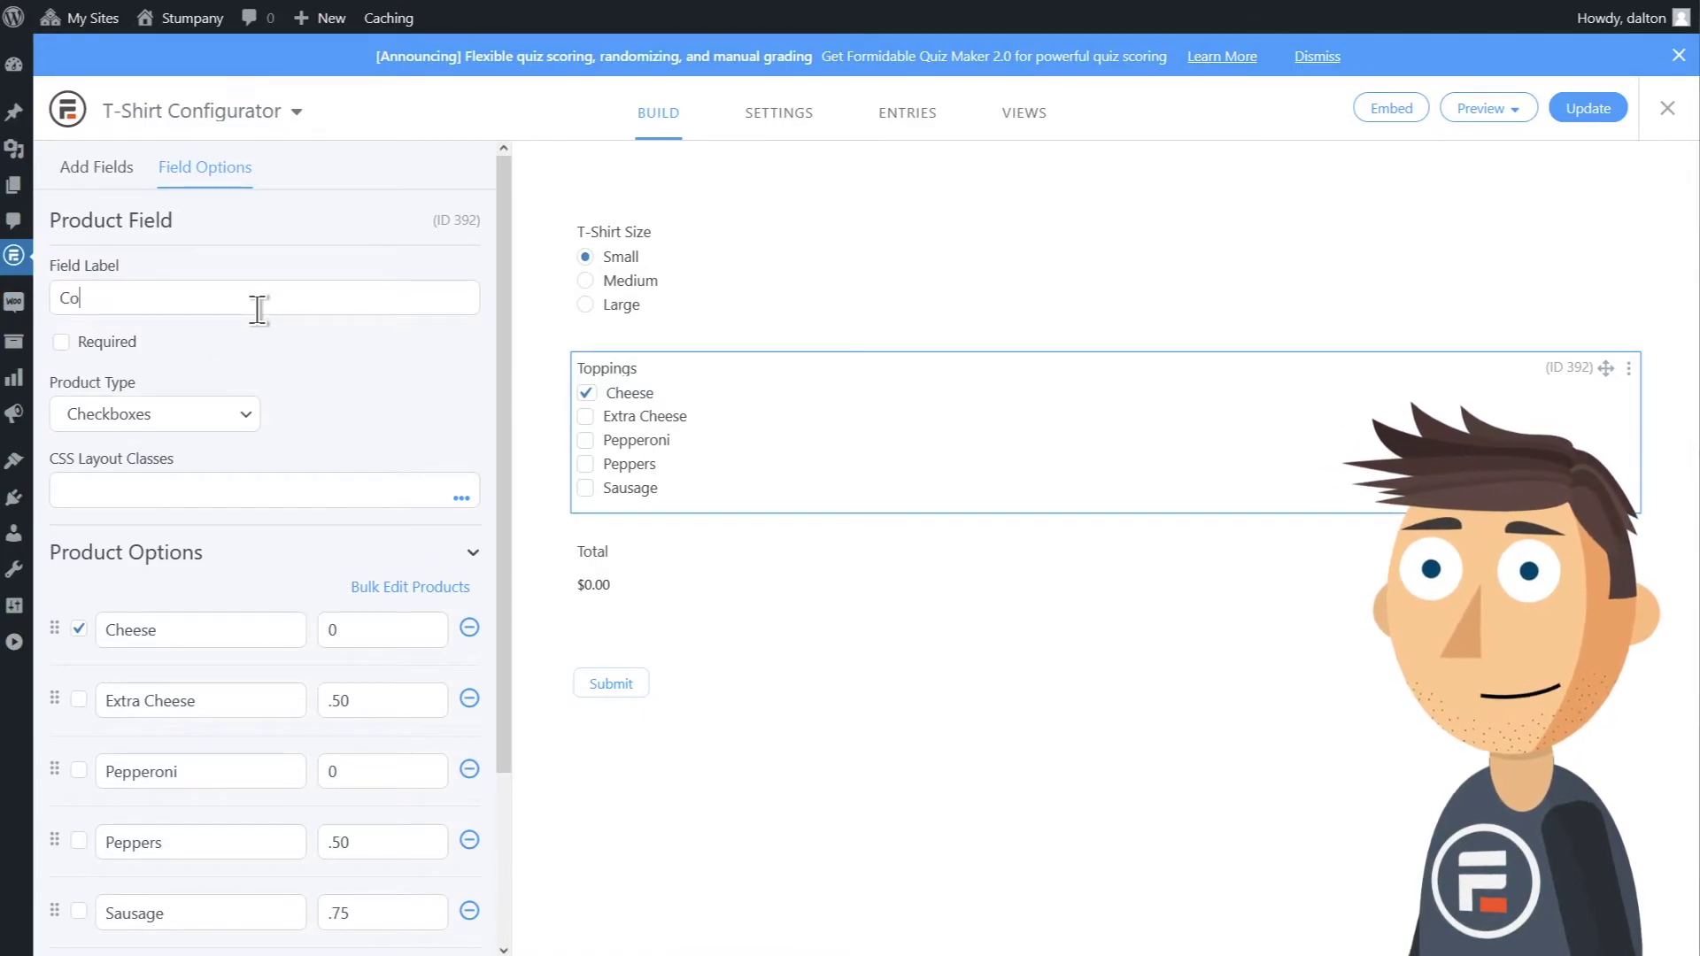
- Label the Toppings field 'Colors' and set its Product Type to Radio Buttons
{"action": "type", "text": "Colors"}
{"action": "left_click", "coordinate": [226, 414]}
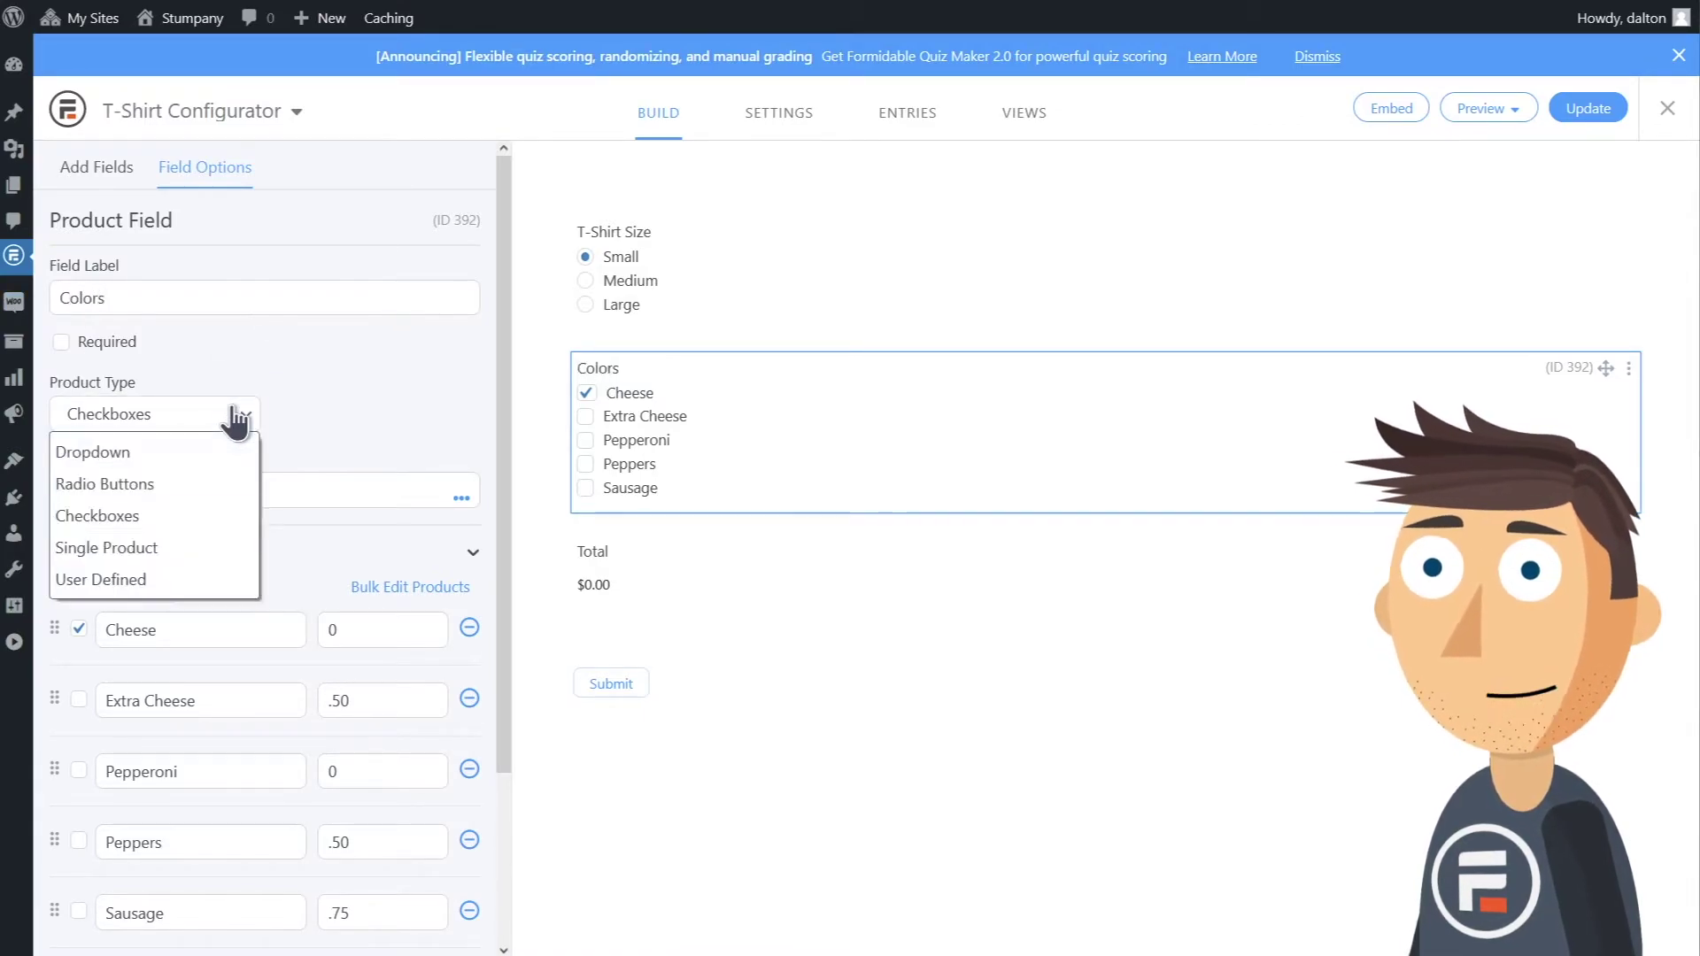
{"action": "left_click", "coordinate": [195, 482]}
{"action": "scroll", "coordinate": [360, 469], "scroll_direction": "down", "scroll_amount": 3}
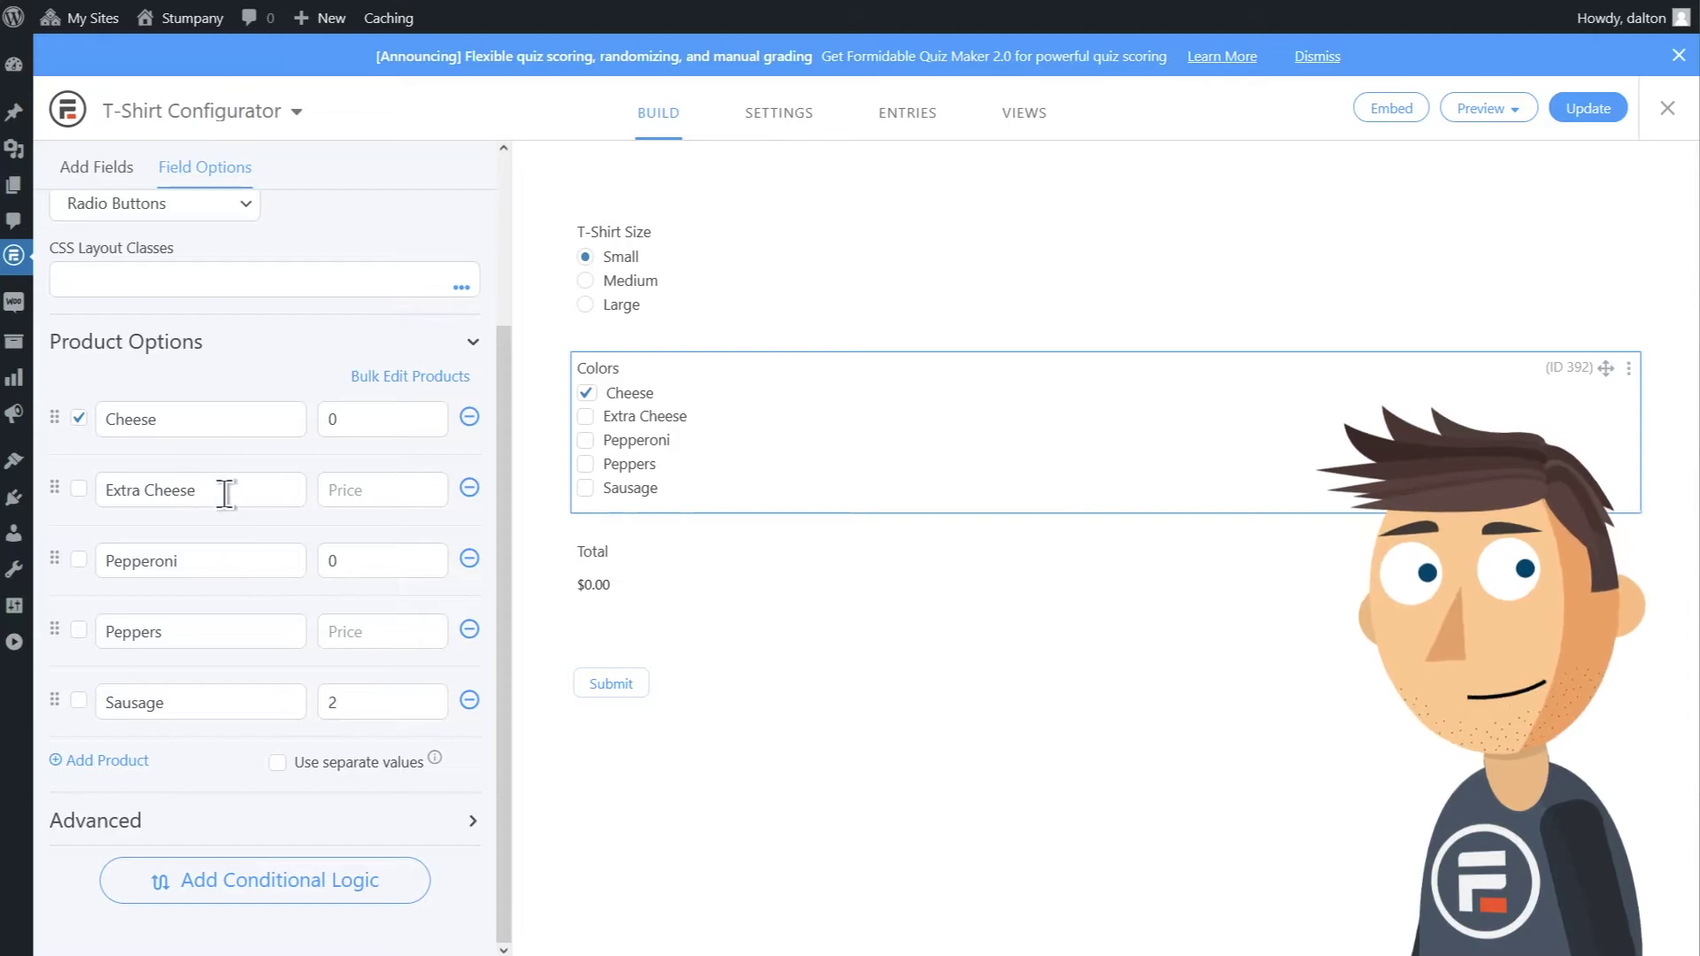
- Name the options Blue, Red, White, Black and Purple, with Blue no longer preselected
{"action": "key", "text": "Tab"}
{"action": "type", "text": "Red"}
{"action": "key", "text": "Tab"}
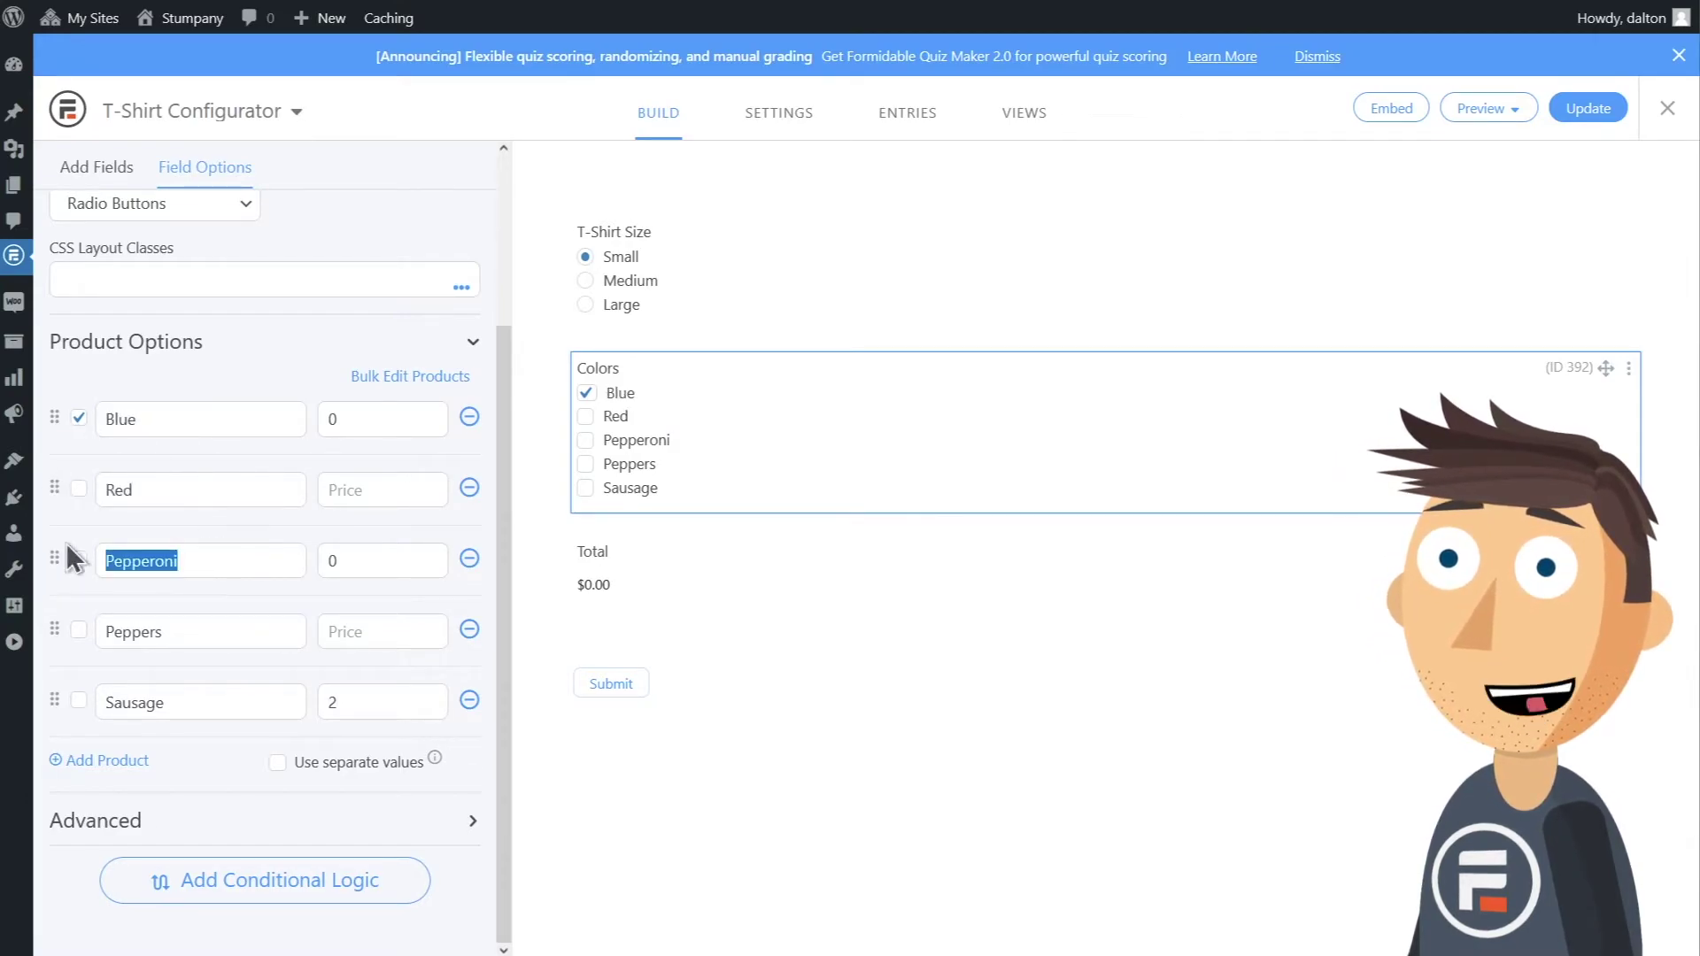
{"action": "type", "text": "White"}
{"action": "key", "text": "Tab"}
{"action": "type", "text": "Black"}
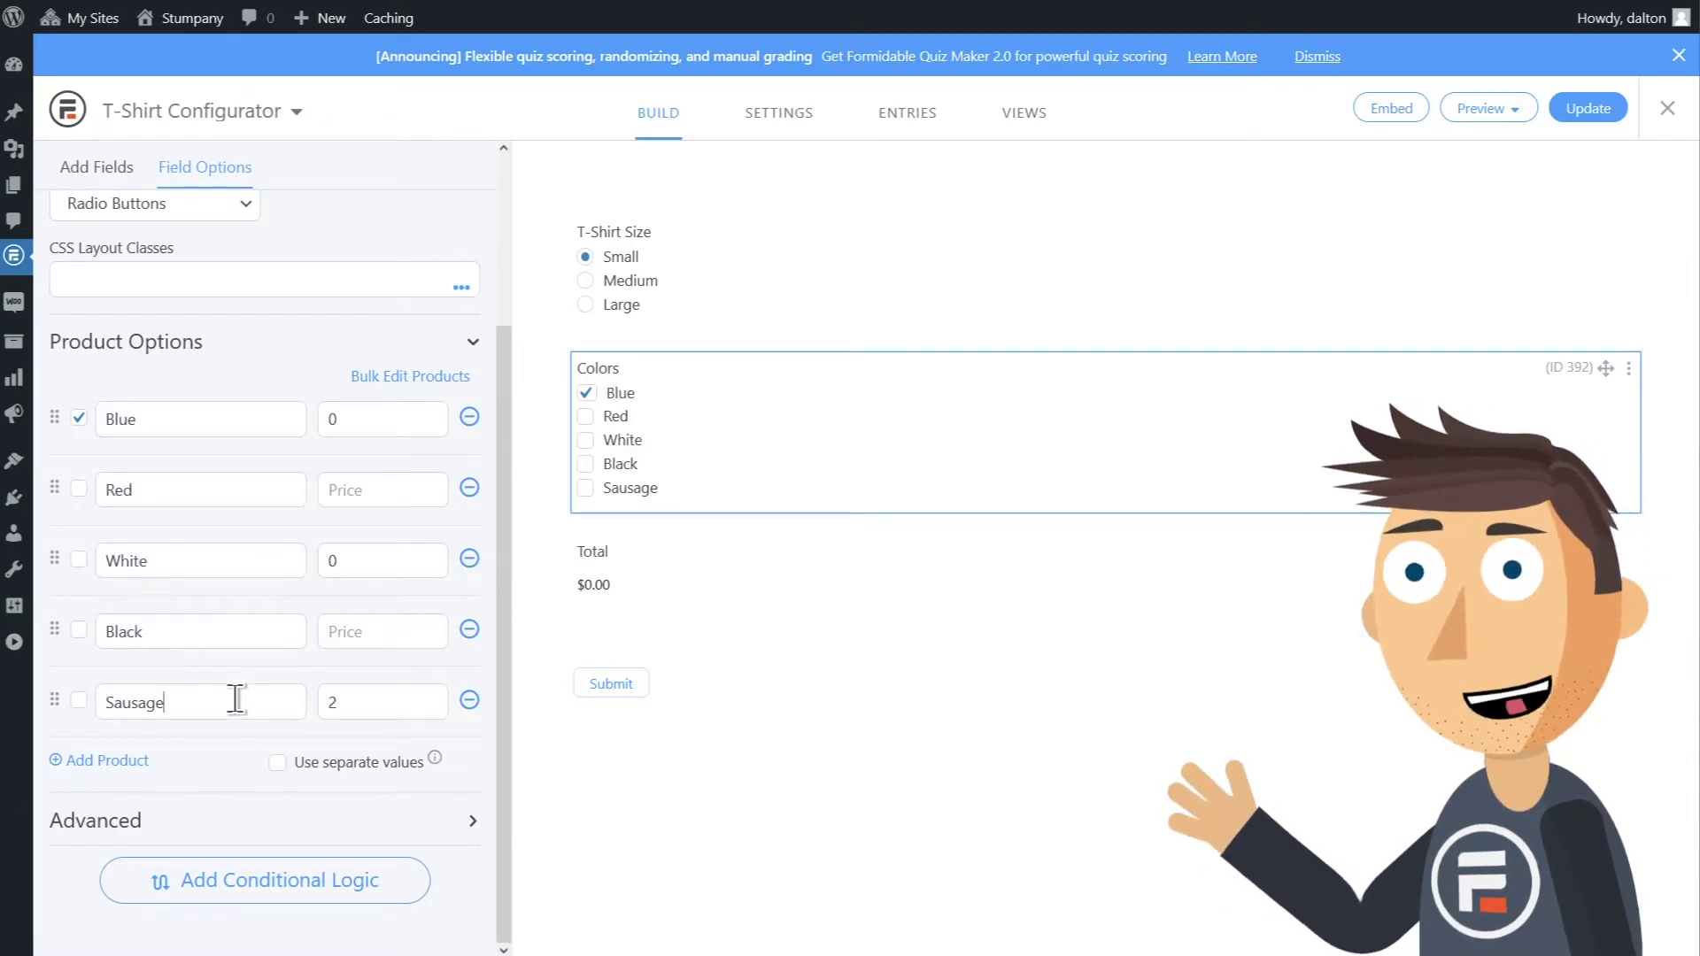
{"action": "key", "text": "Tab"}
{"action": "type", "text": "Purple"}
{"action": "left_click", "coordinate": [79, 420]}
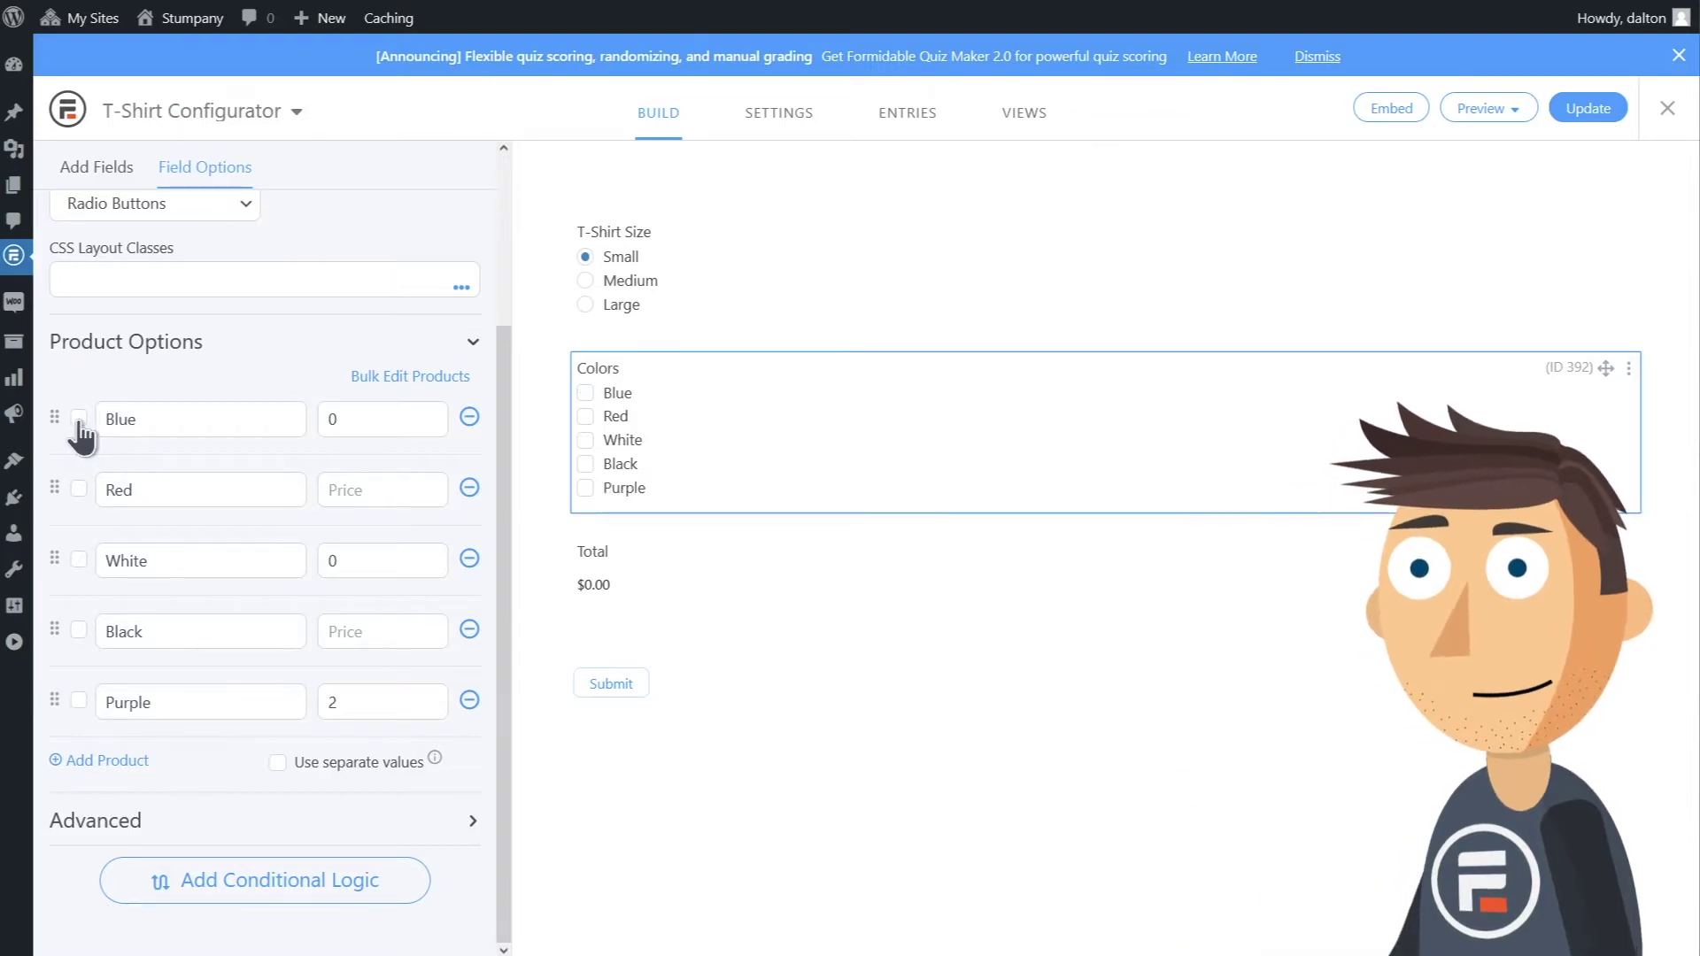
{"action": "scroll", "coordinate": [274, 310], "scroll_direction": "up", "scroll_amount": 2}
{"action": "left_click", "coordinate": [96, 167]}
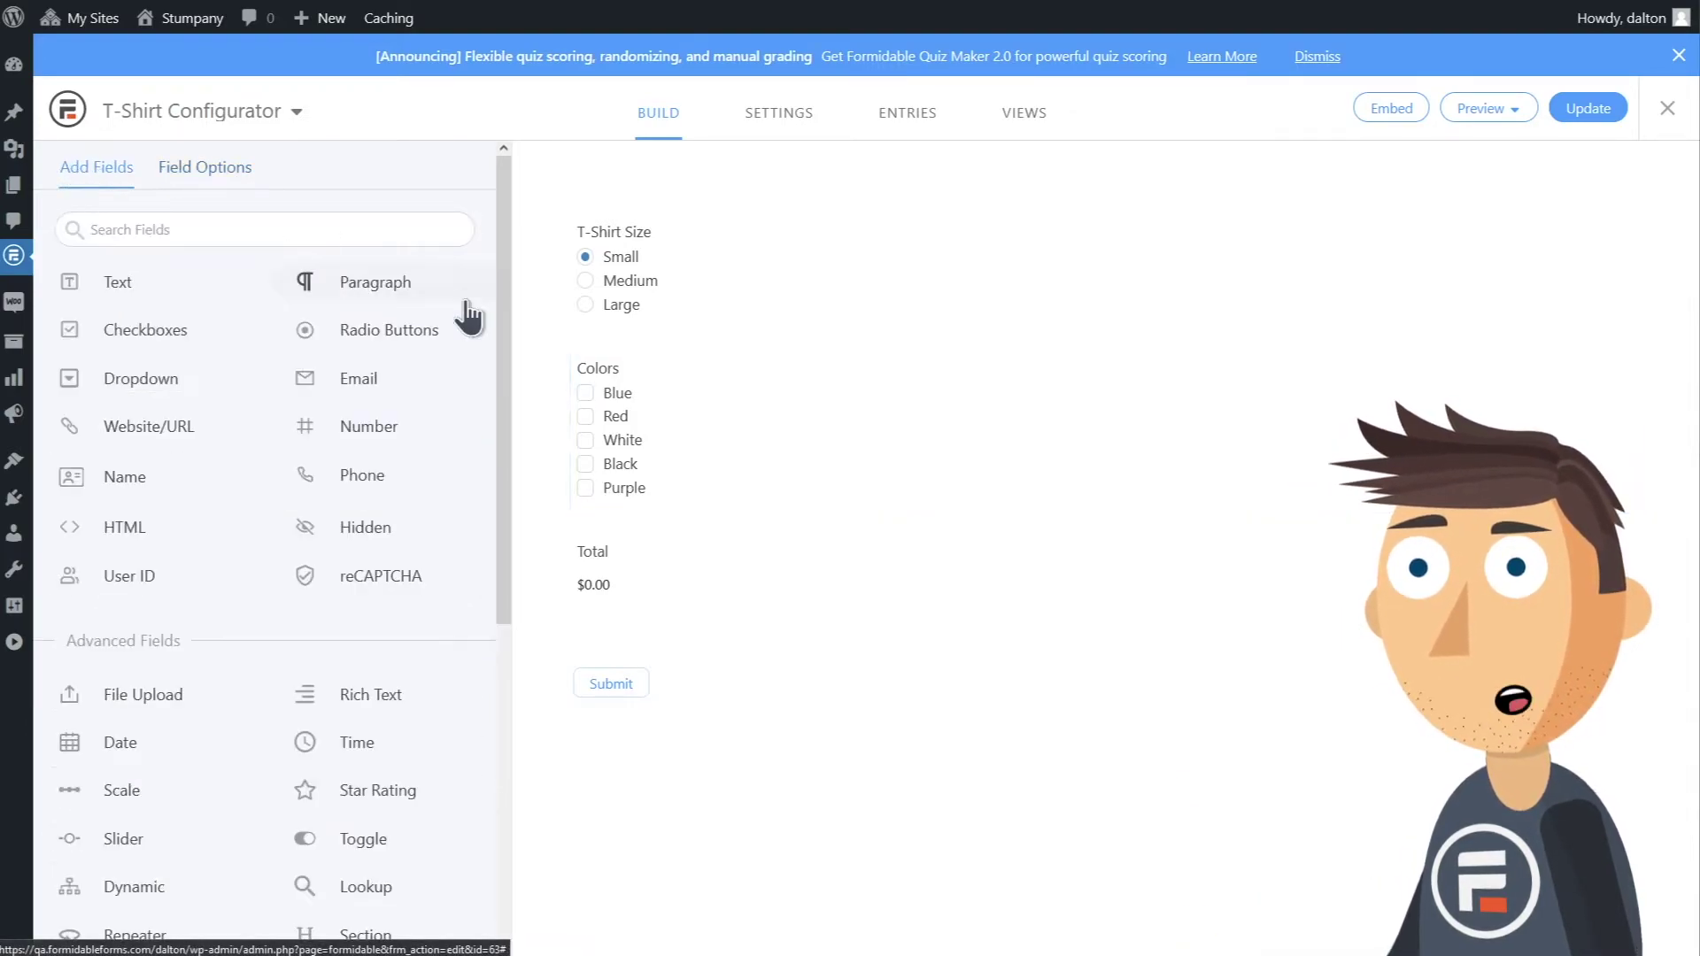
- Update the T-Shirt Configurator form and bring up its preview options
{"action": "left_click_drag", "start_coordinate": [503, 290], "coordinate": [482, 740]}
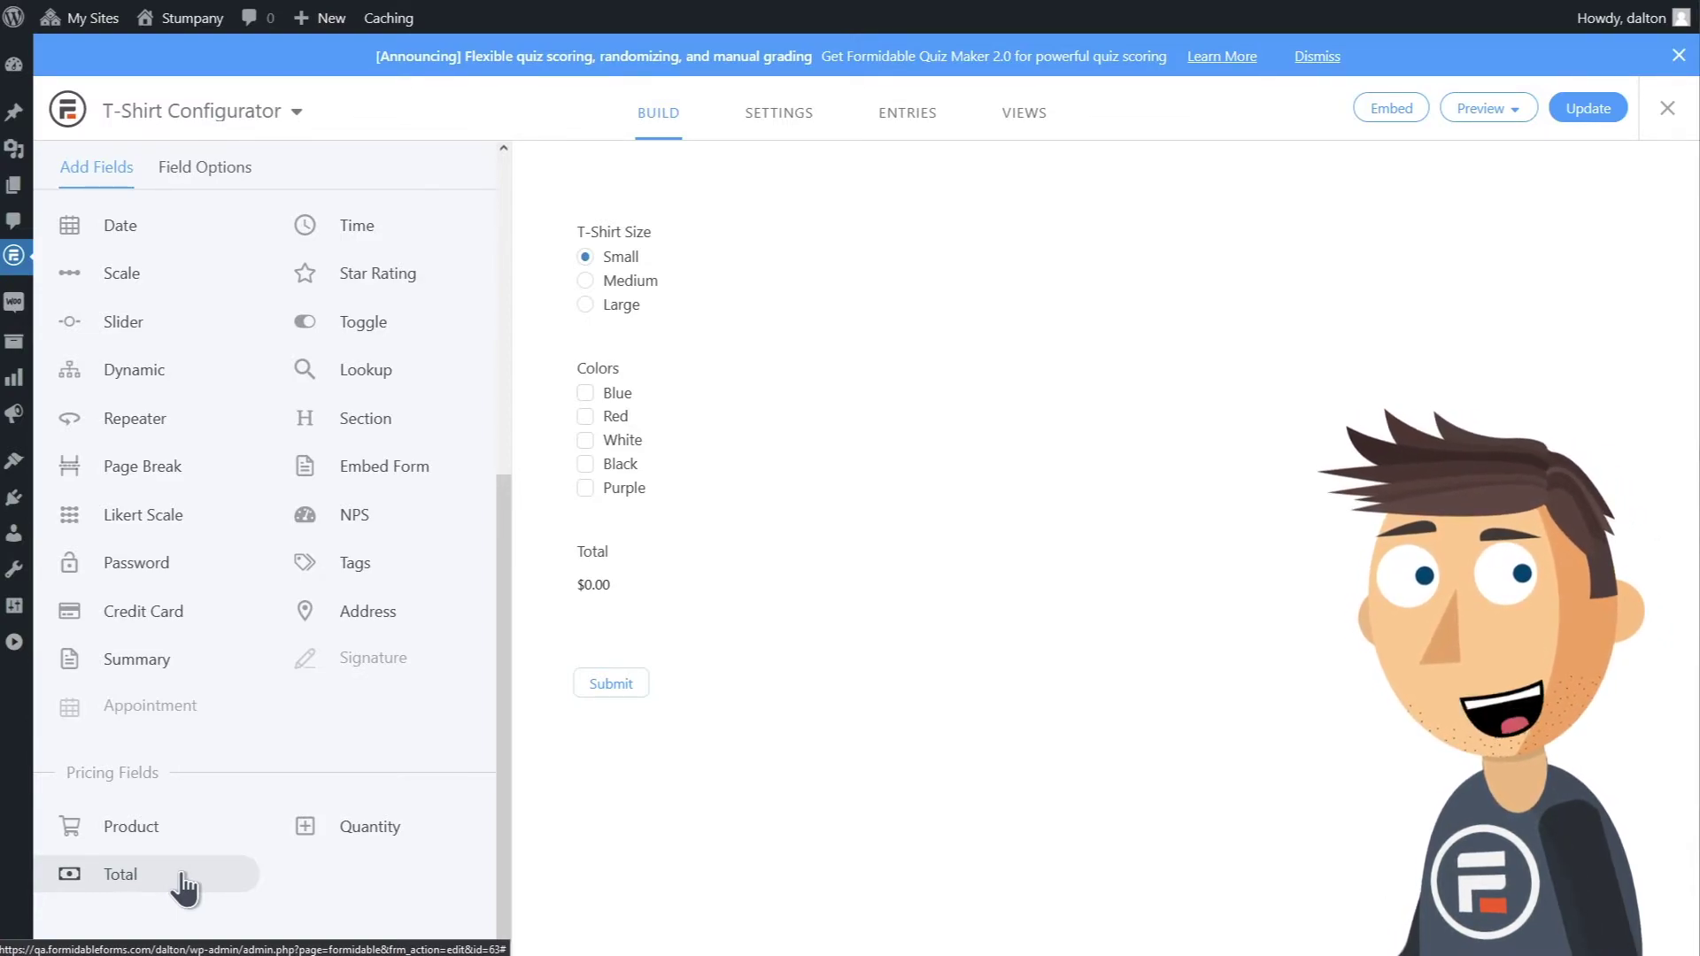
{"action": "left_click", "coordinate": [1580, 117]}
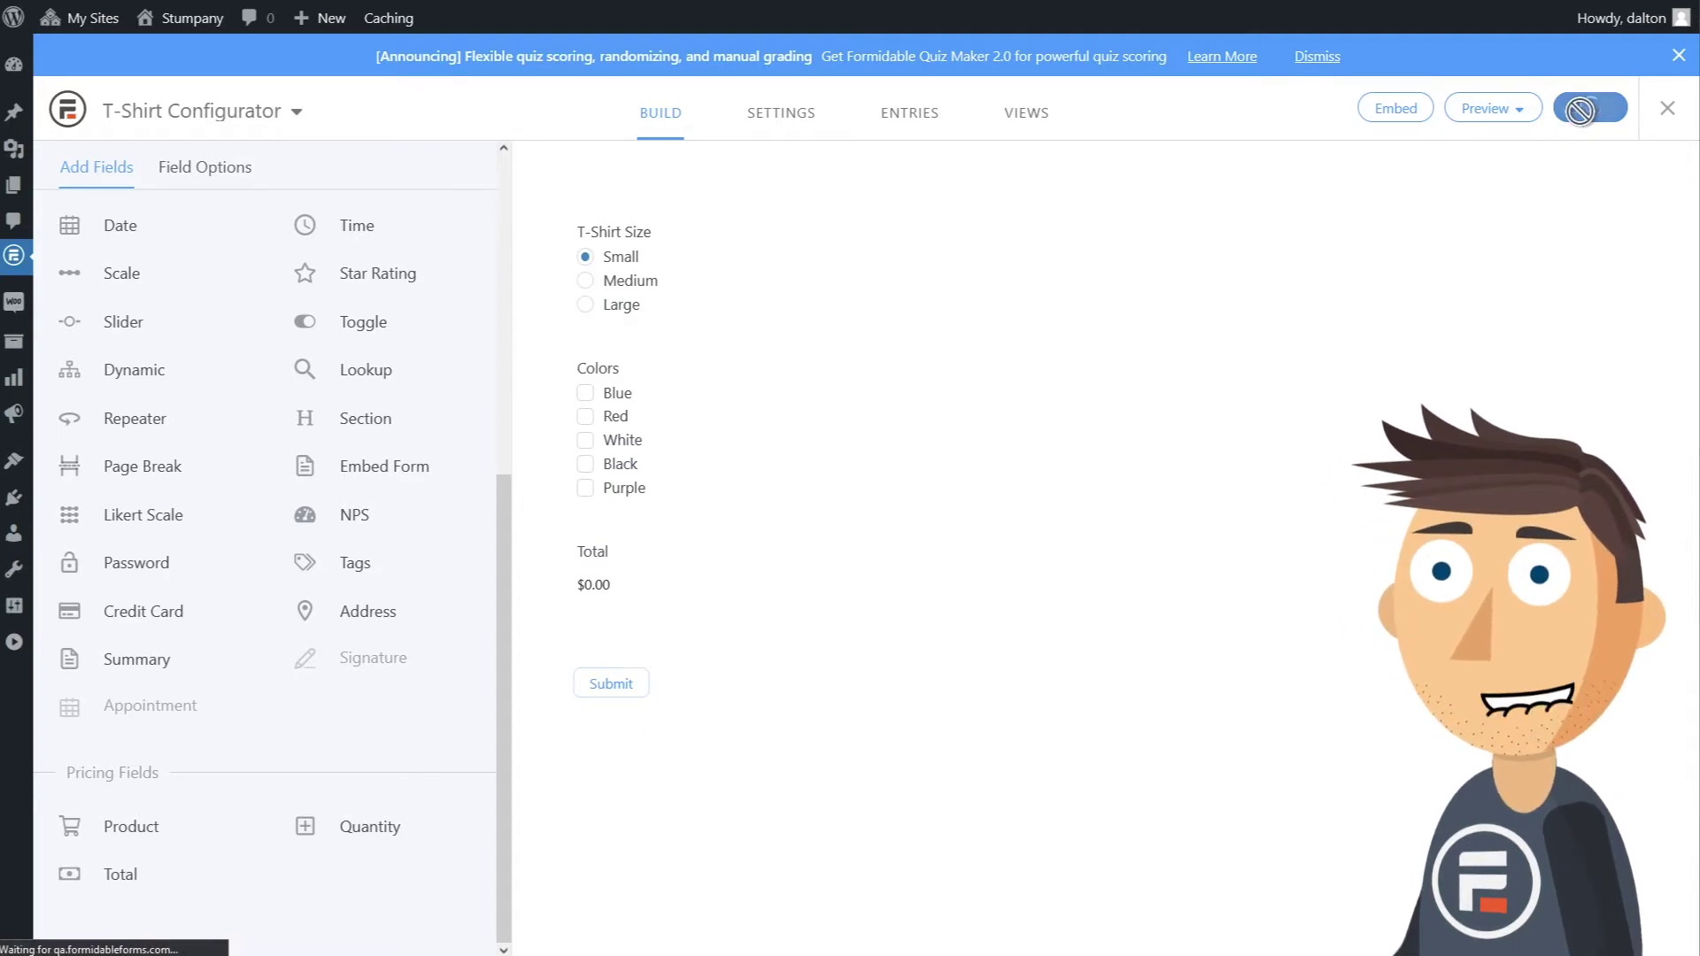
{"action": "left_click", "coordinate": [1519, 119]}
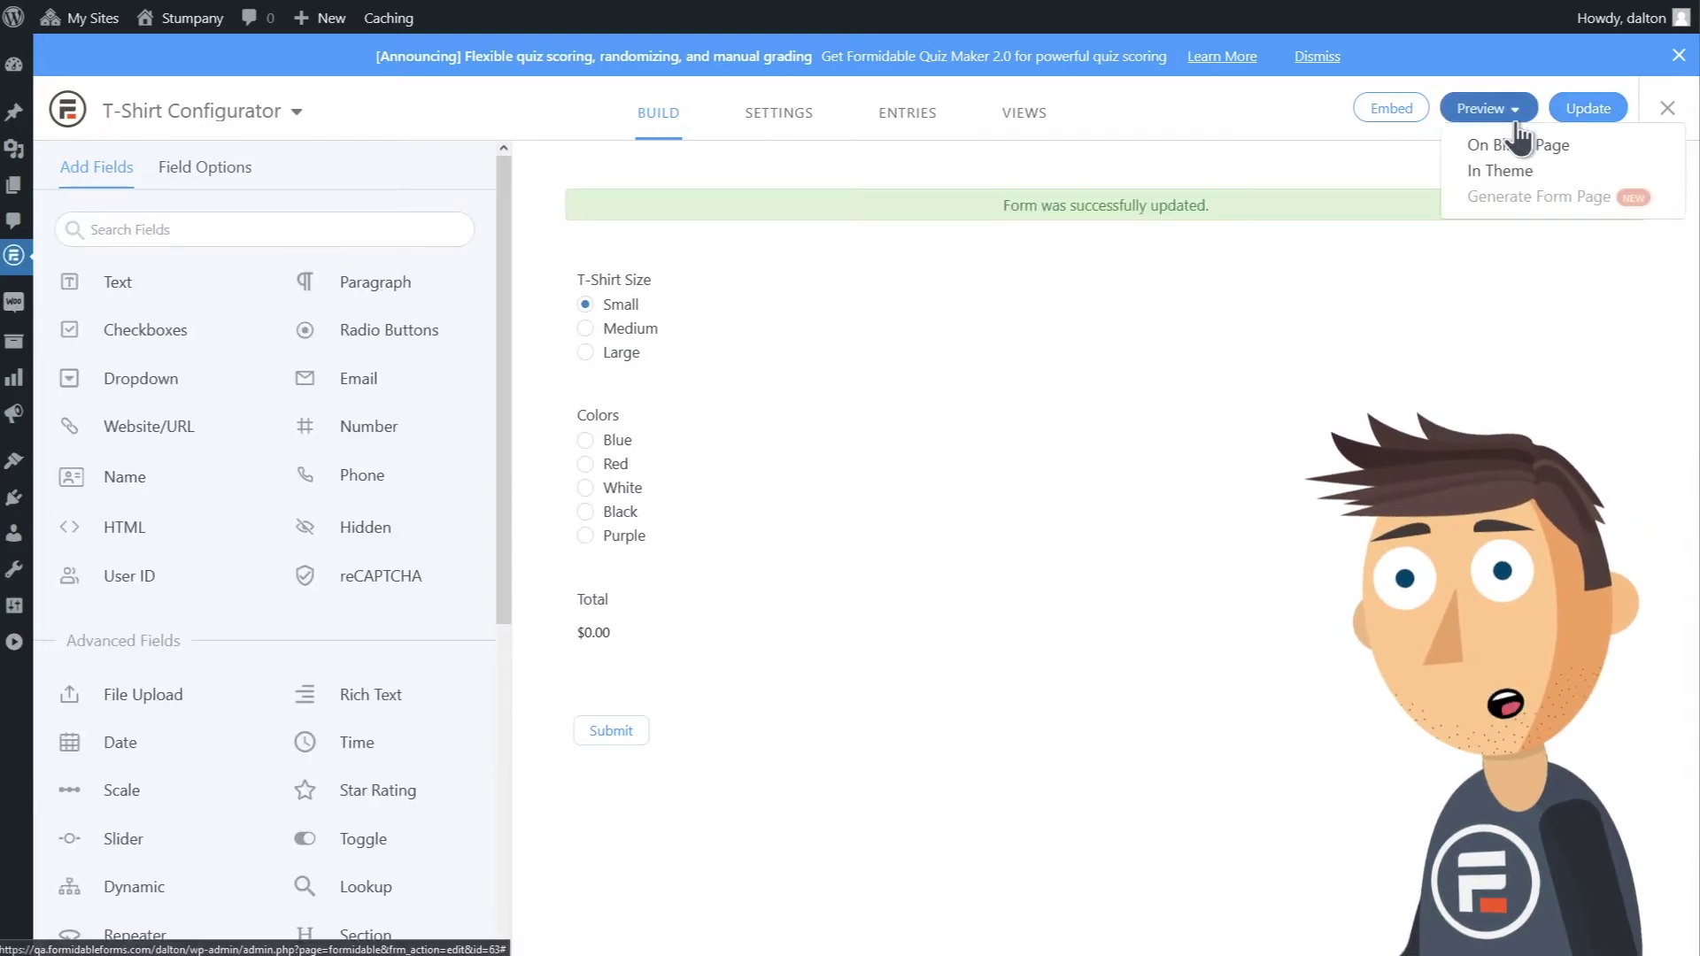
{"action": "left_click", "coordinate": [1505, 144]}
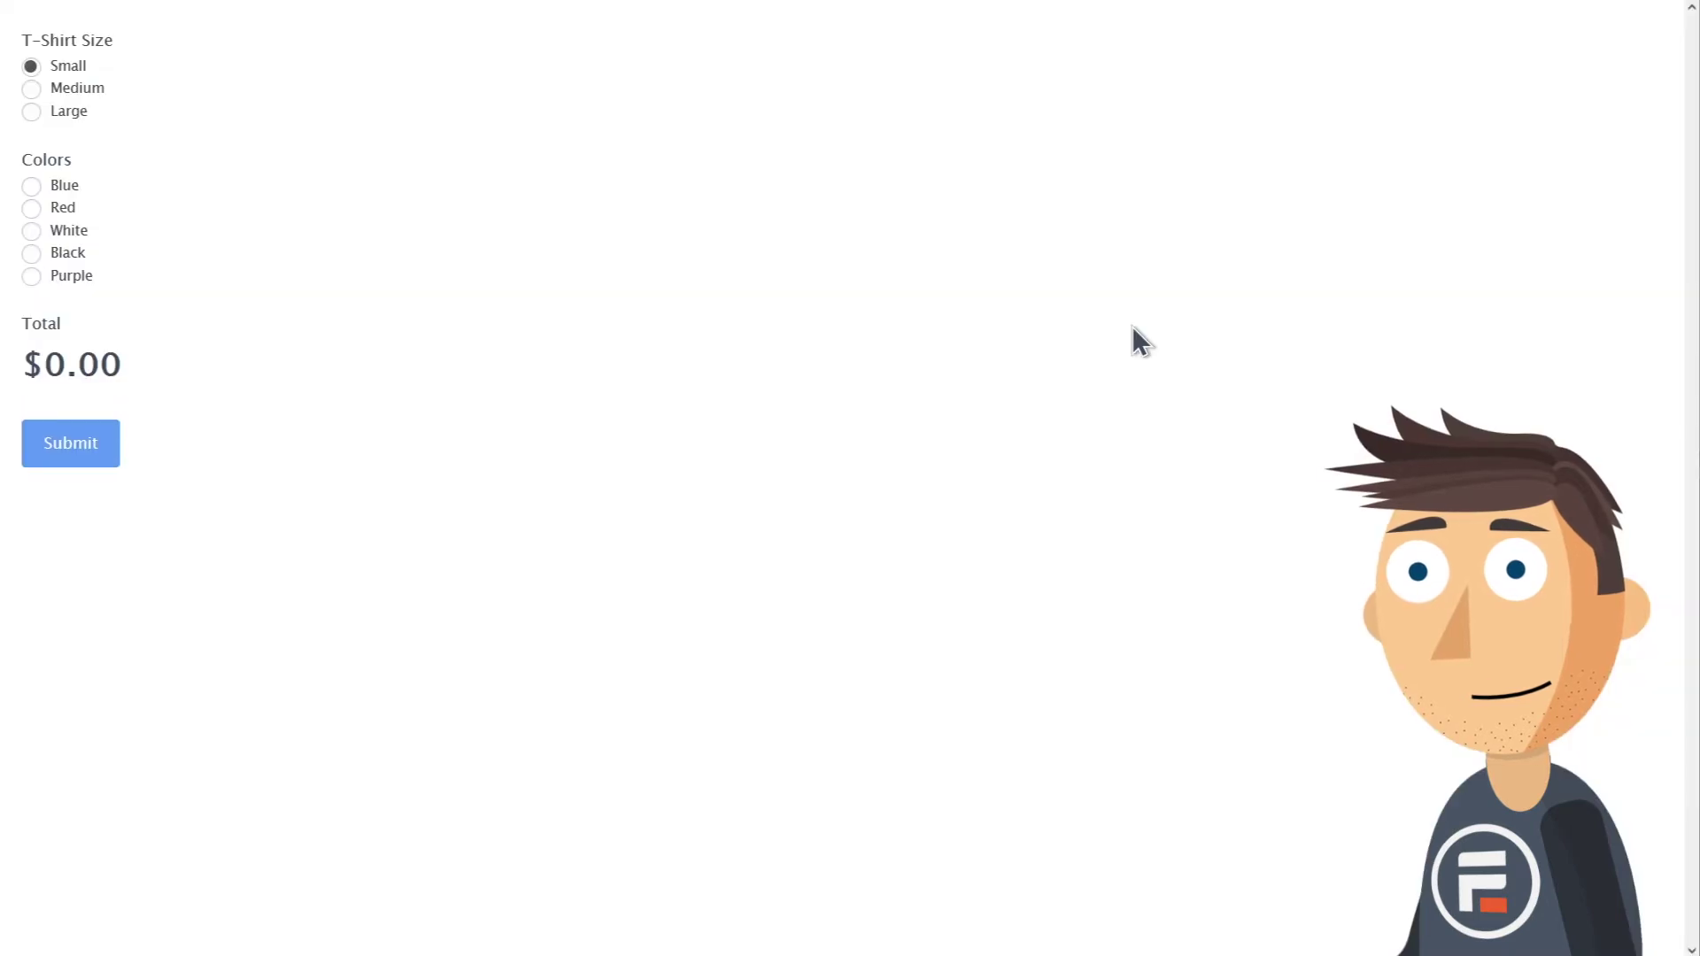
{"action": "left_click", "coordinate": [69, 110]}
{"action": "left_click", "coordinate": [55, 185]}
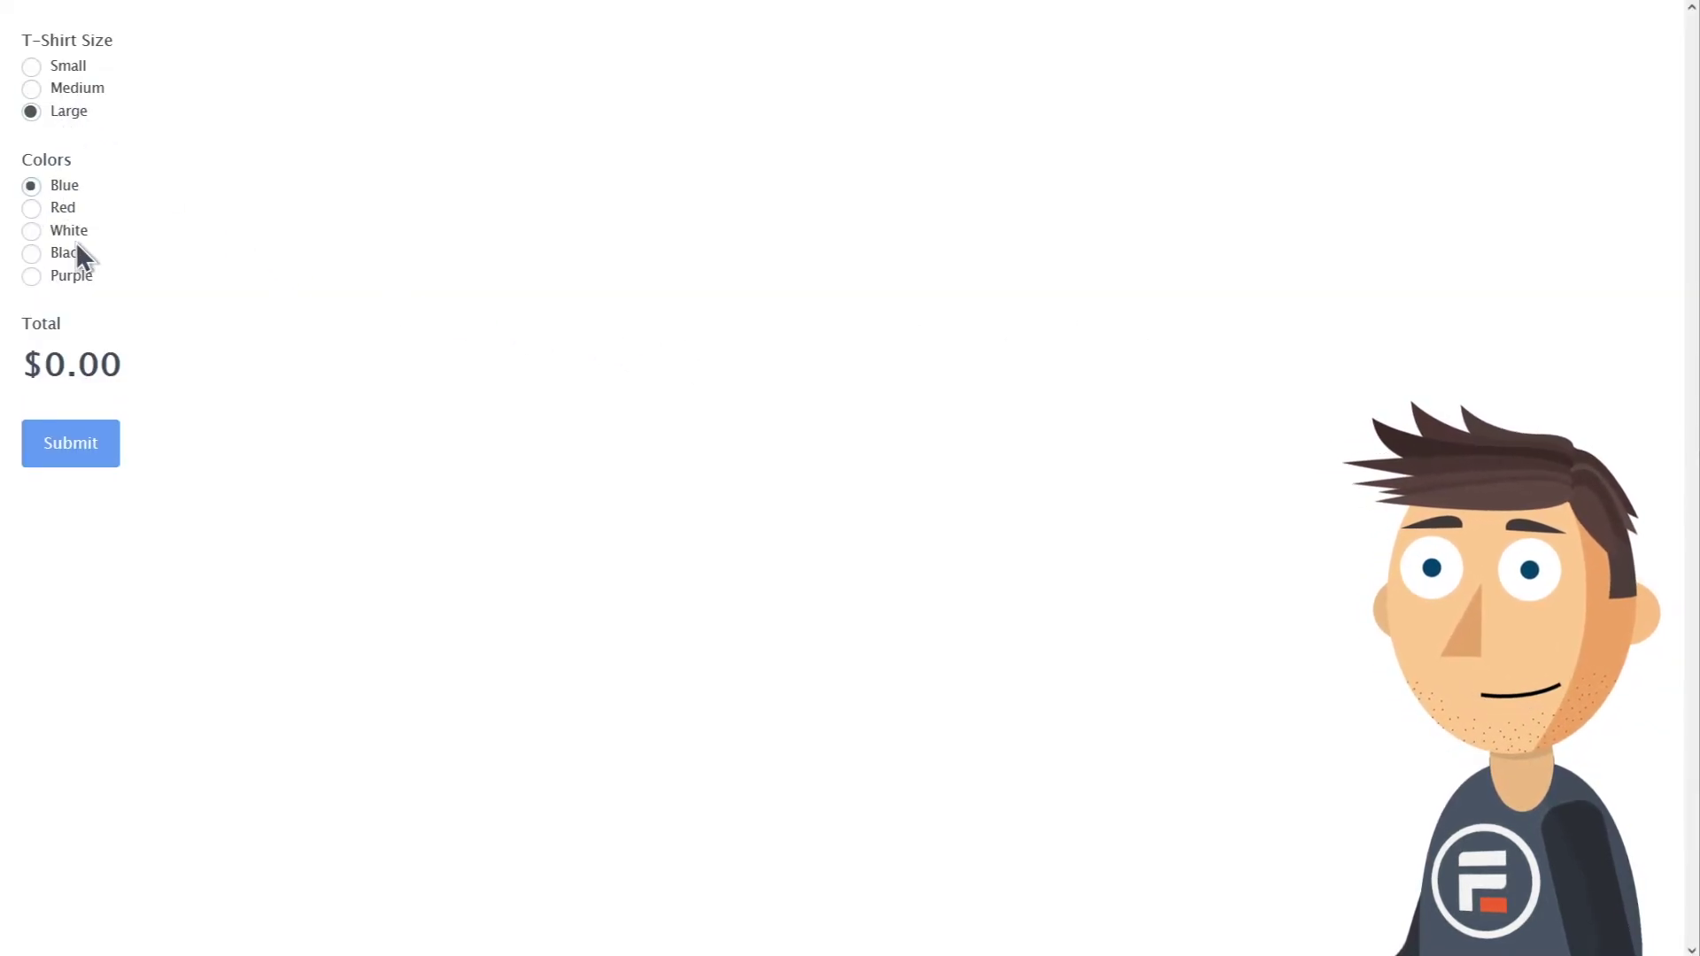
{"action": "left_click", "coordinate": [72, 278]}
{"action": "left_click", "coordinate": [63, 211]}
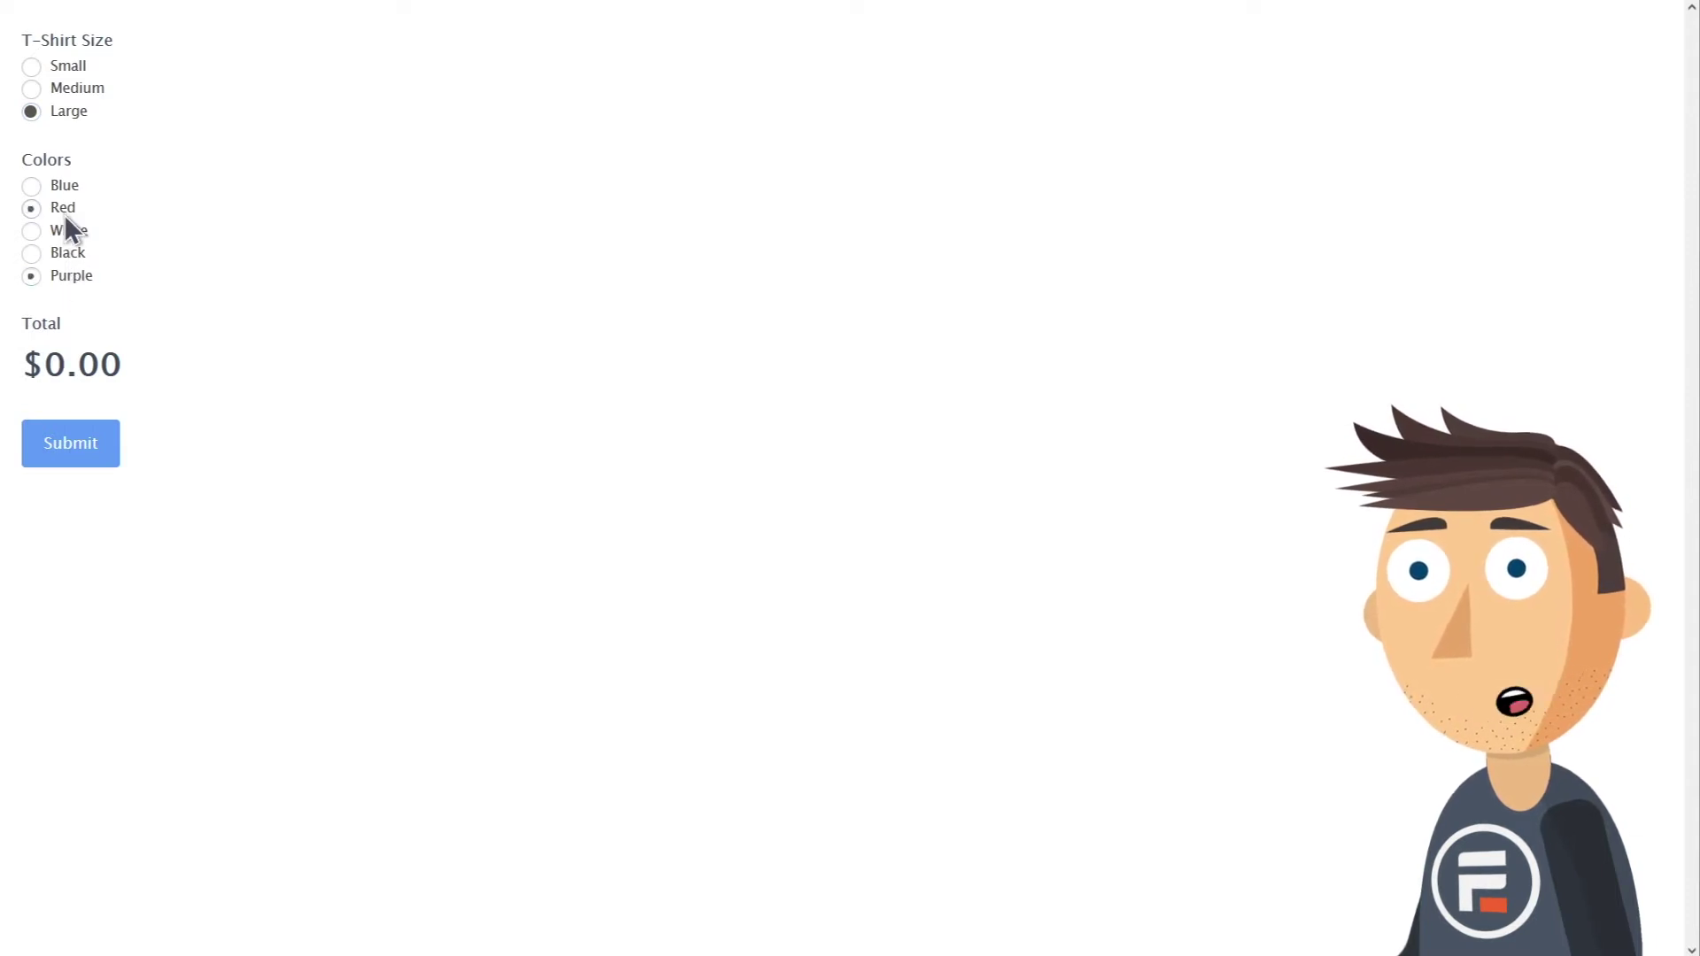
{"action": "left_click", "coordinate": [74, 257]}
{"action": "left_click", "coordinate": [78, 276]}
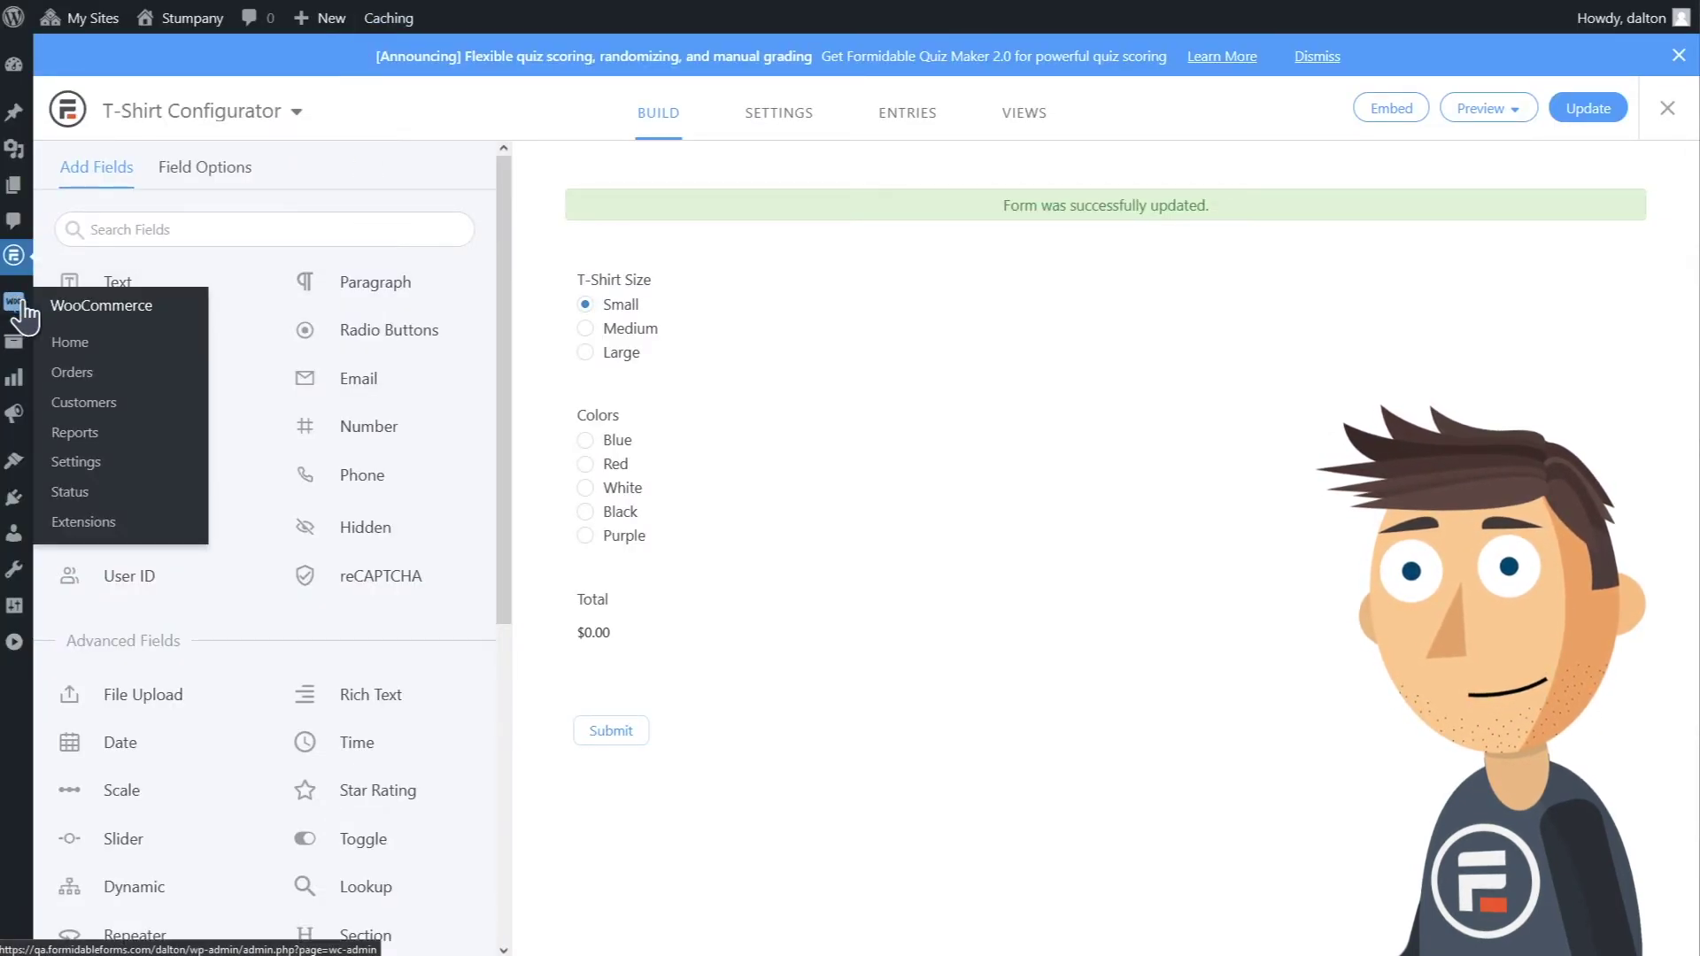
- Edit the T-Shirt product from All Products and choose the T-Shirt Configurator form
{"action": "mouse_move", "coordinate": [16, 354]}
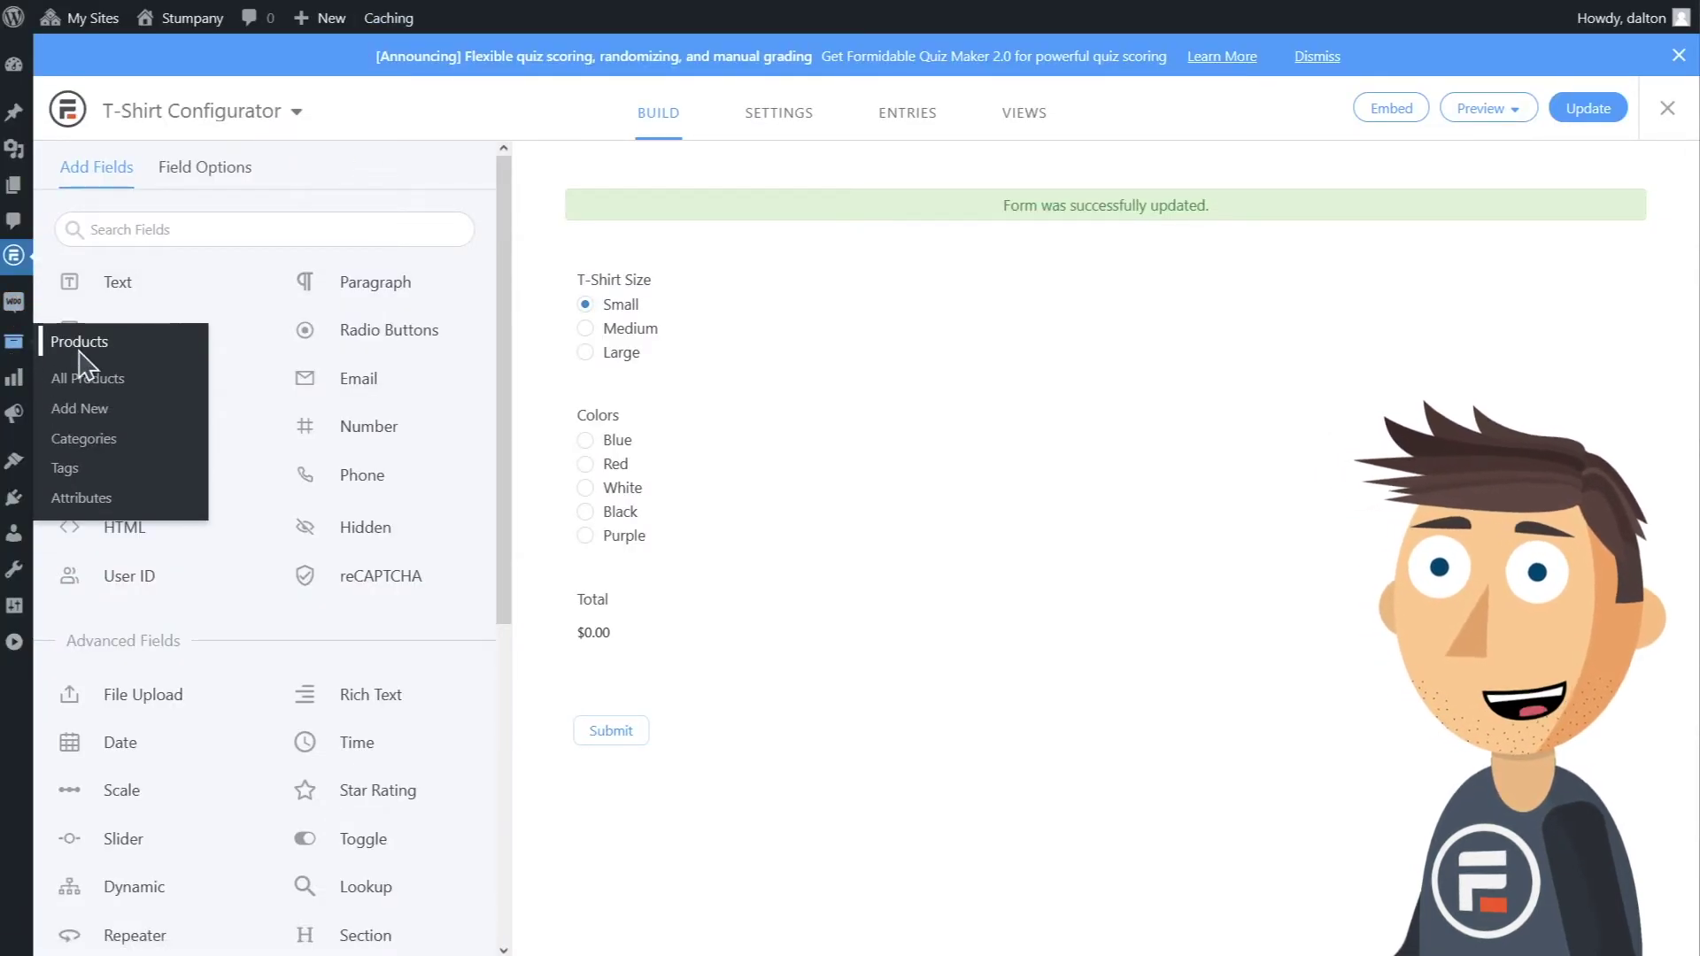
{"action": "left_click", "coordinate": [85, 382]}
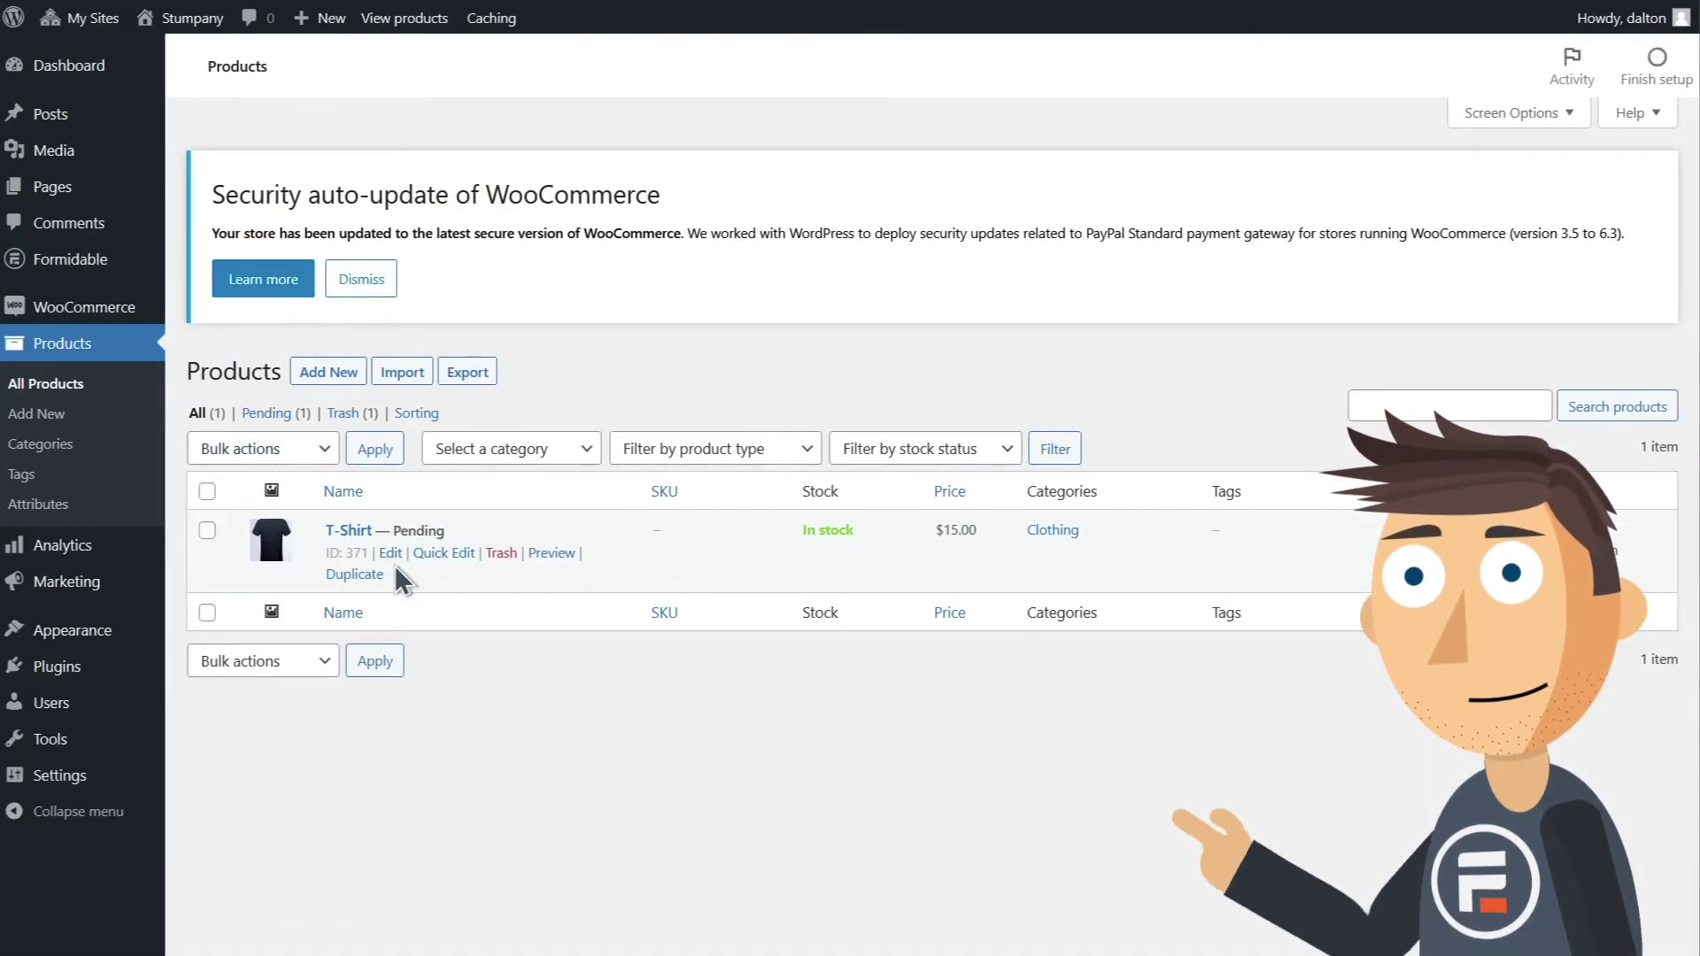
{"action": "left_click", "coordinate": [392, 556]}
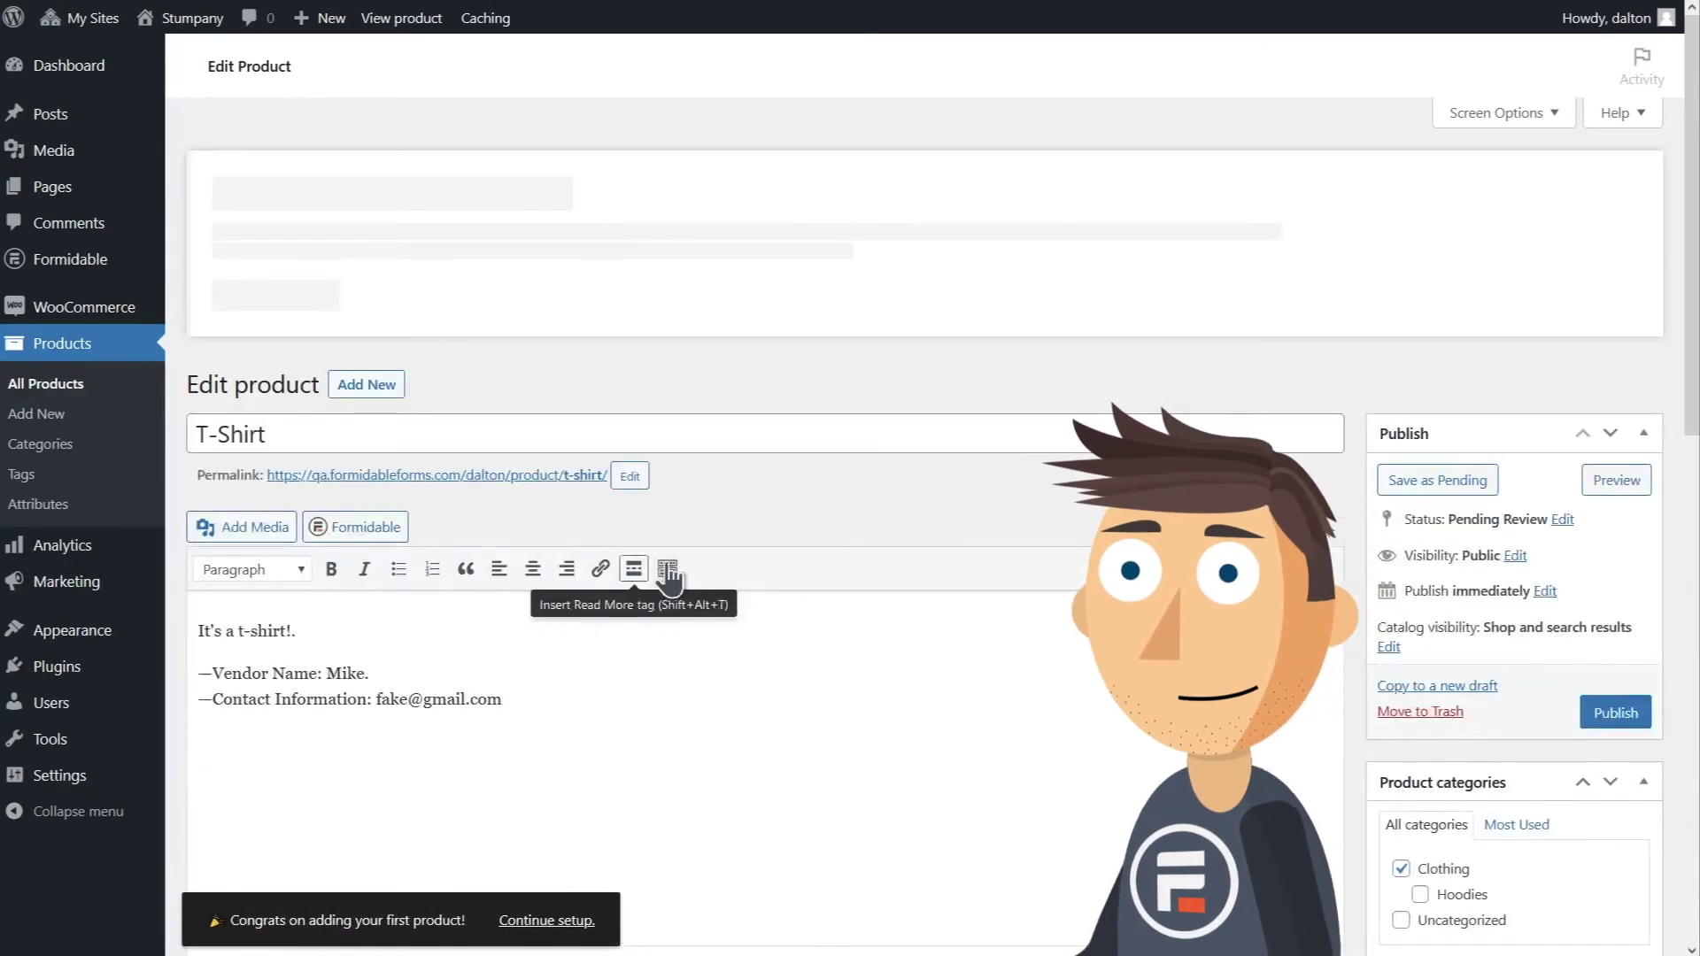
{"action": "scroll", "coordinate": [664, 567], "scroll_direction": "down", "scroll_amount": 3}
{"action": "scroll", "coordinate": [942, 526], "scroll_direction": "down", "scroll_amount": 2}
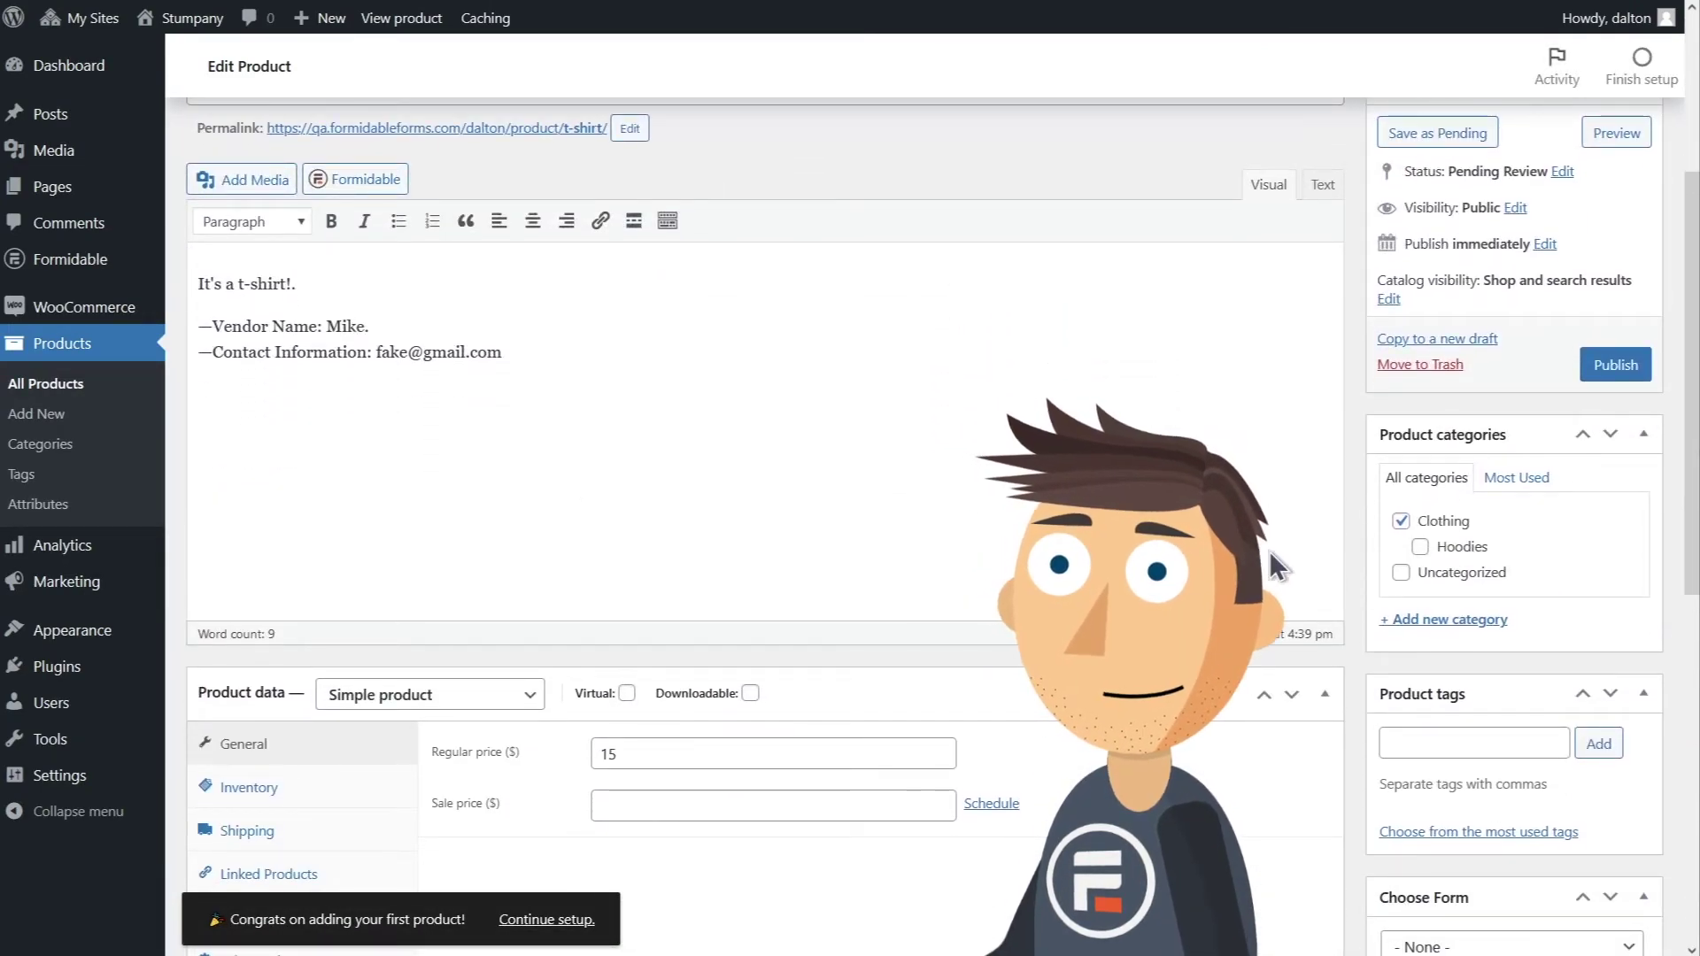
{"action": "scroll", "coordinate": [1445, 734], "scroll_direction": "down", "scroll_amount": 4}
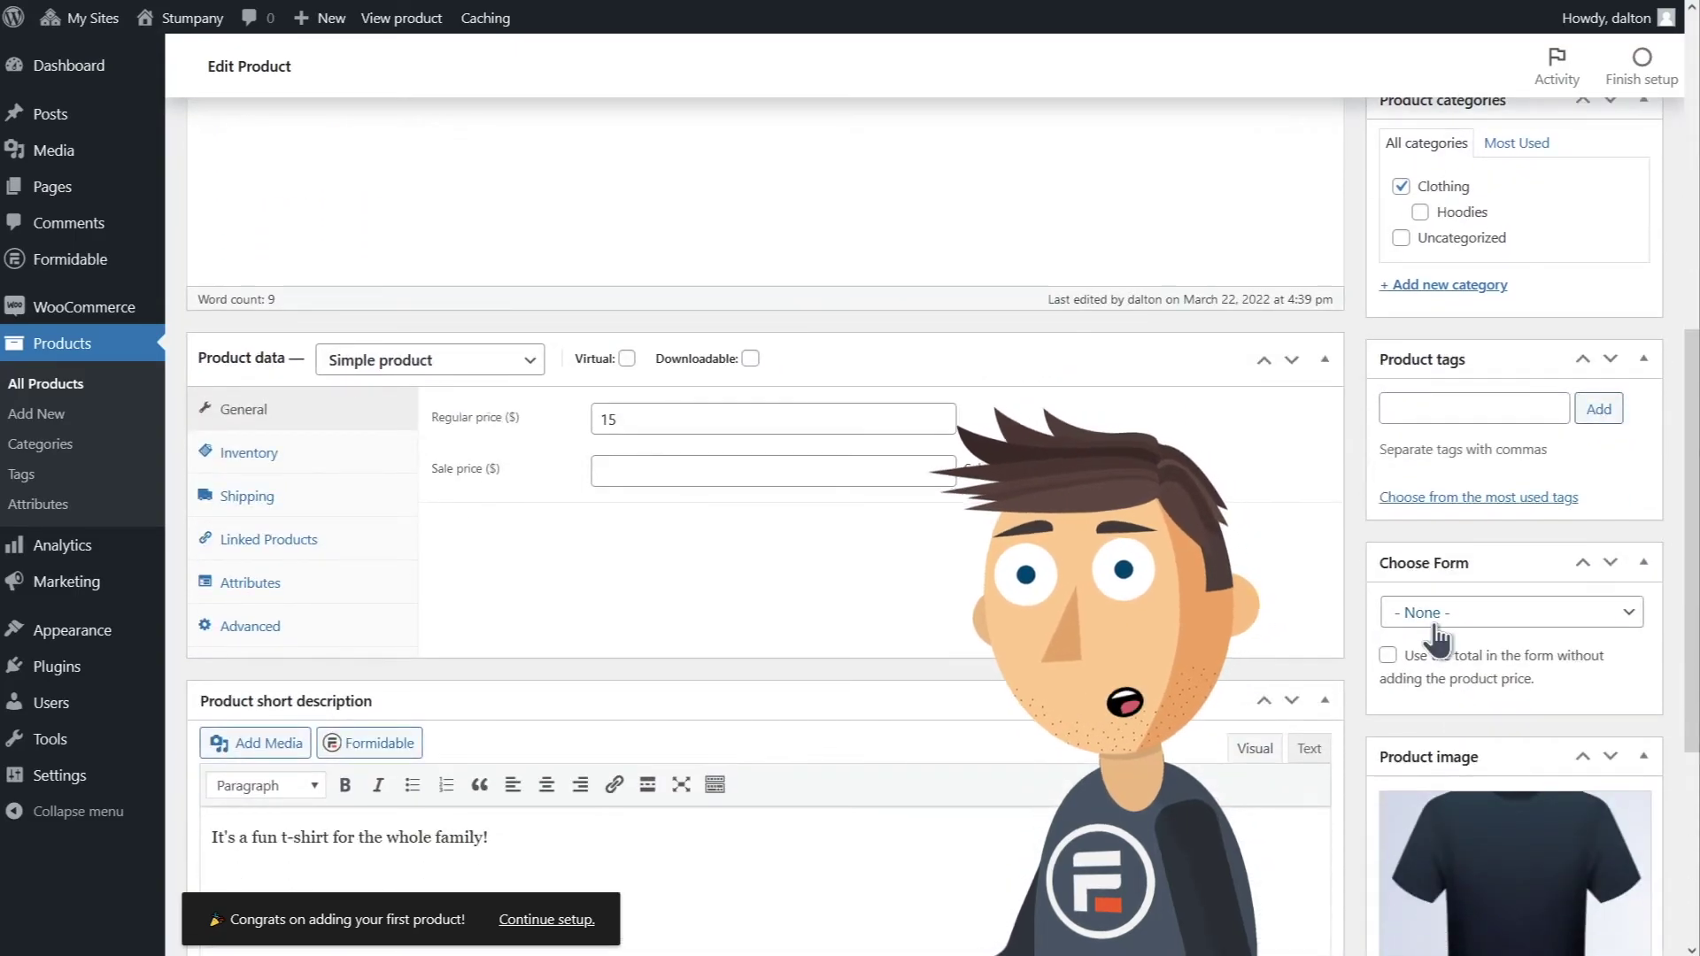
{"action": "left_click", "coordinate": [1436, 613]}
{"action": "left_click", "coordinate": [1446, 704]}
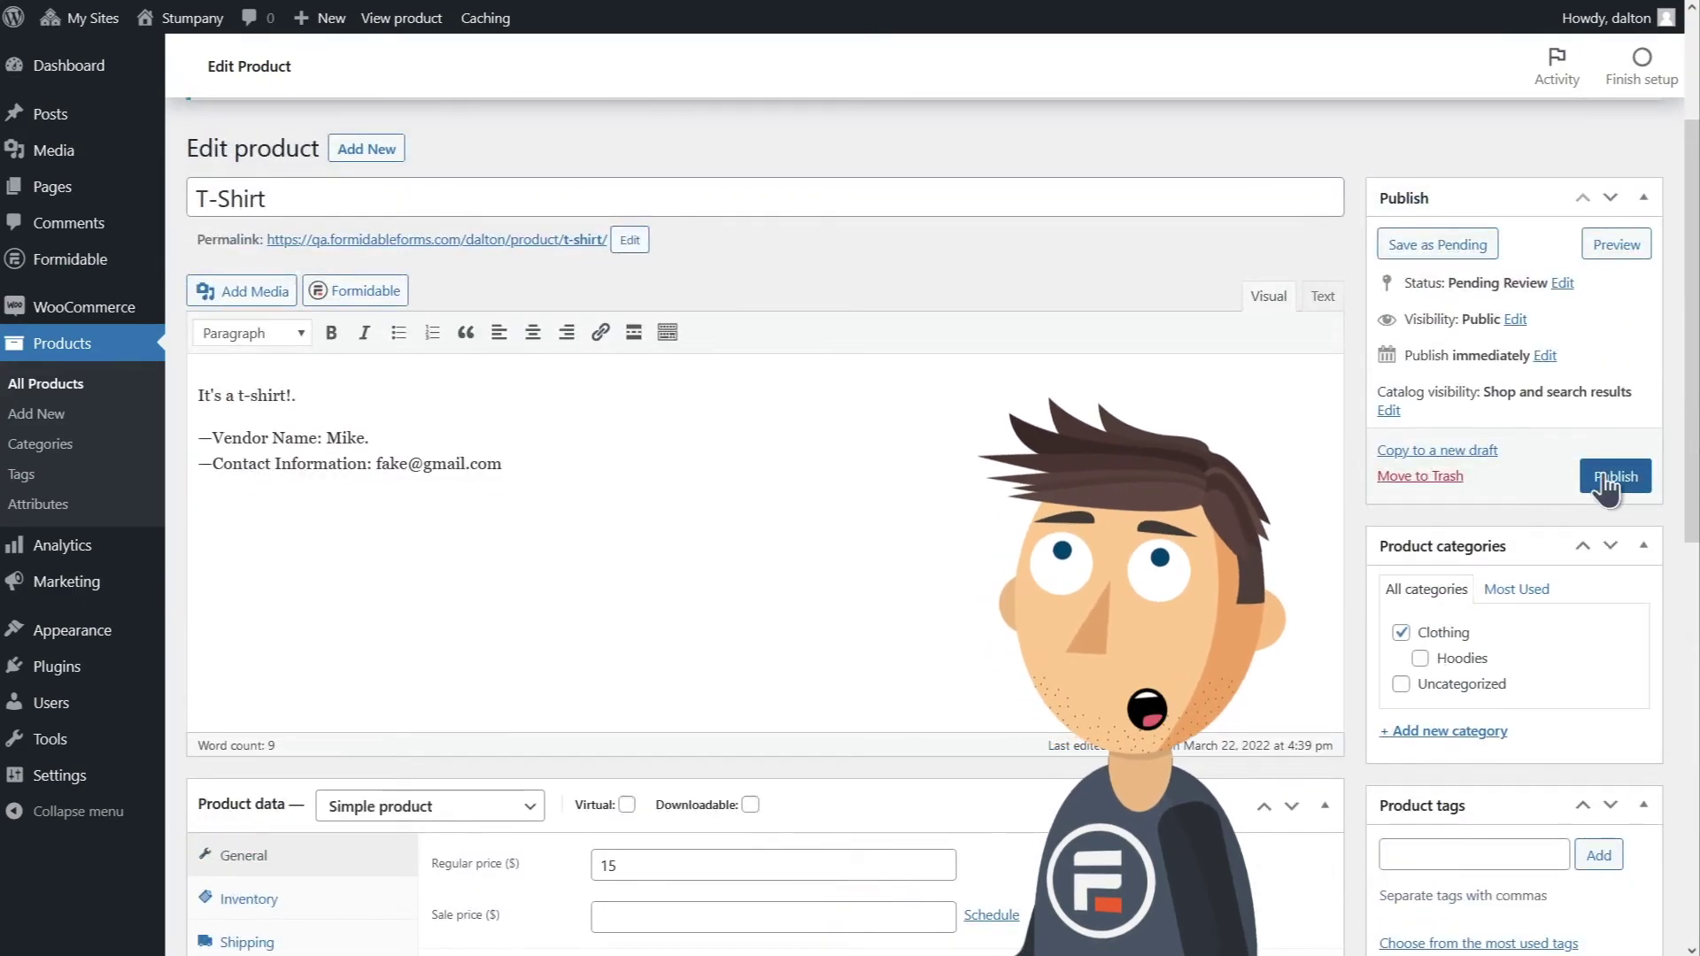
- Publish the T-Shirt product, then on its page set quantity 10 and color White for $150.00
{"action": "left_click", "coordinate": [1609, 467]}
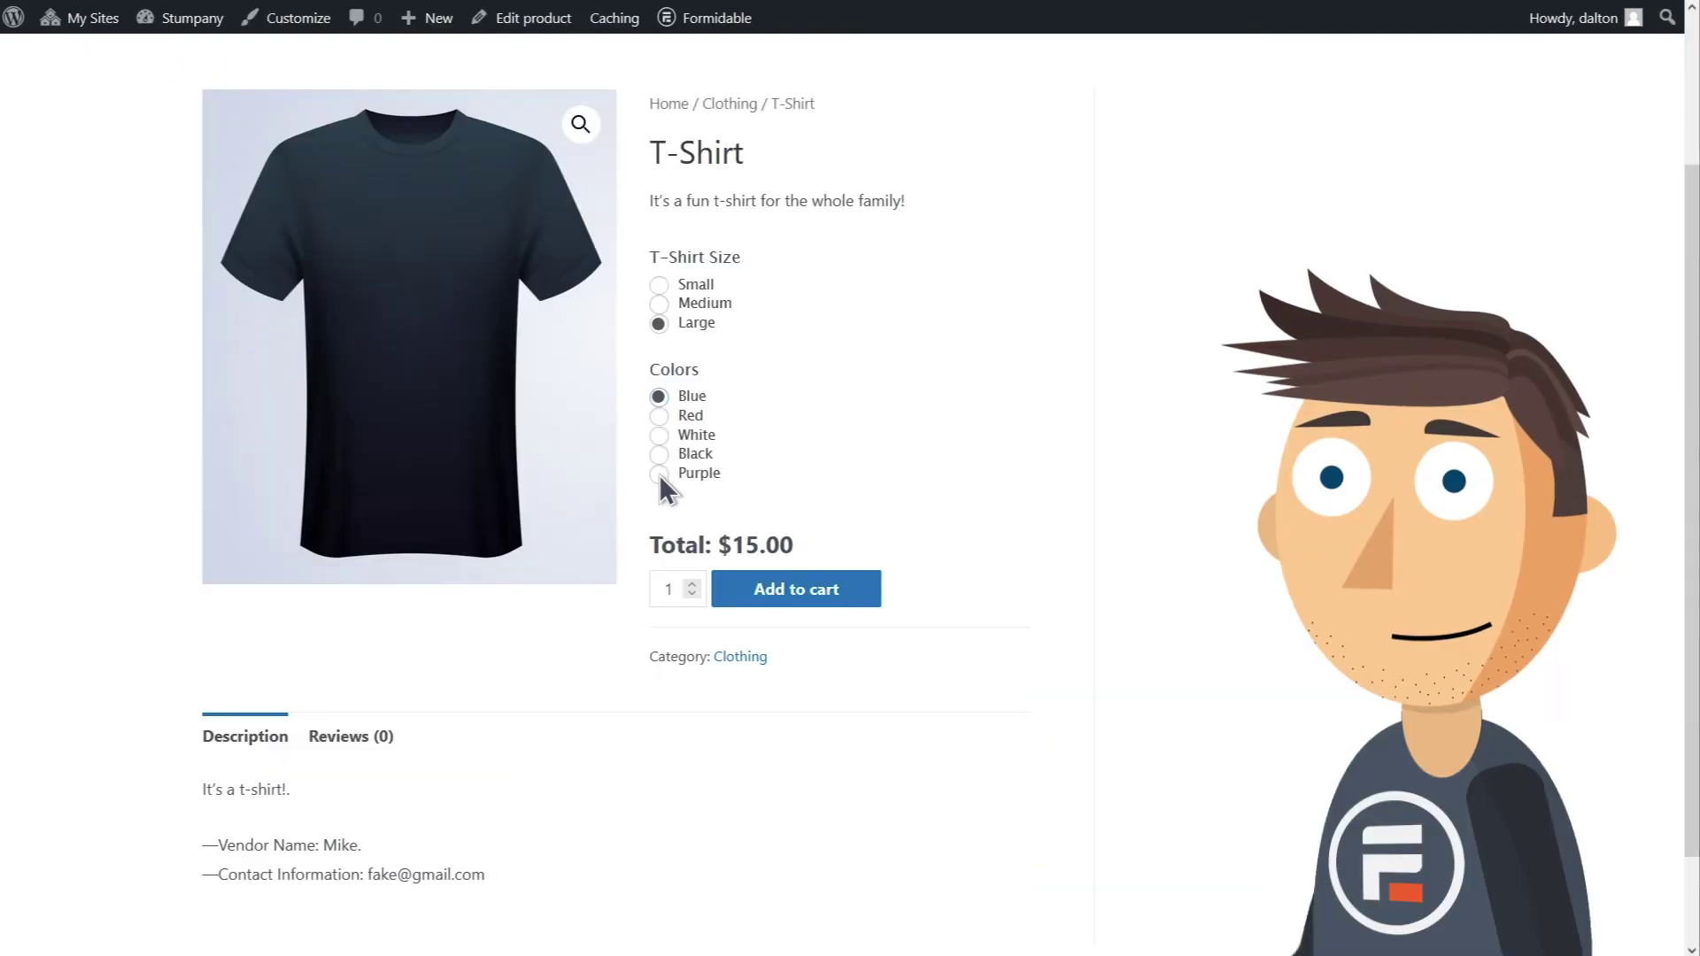
{"action": "left_click", "coordinate": [659, 473]}
{"action": "left_click", "coordinate": [691, 585]}
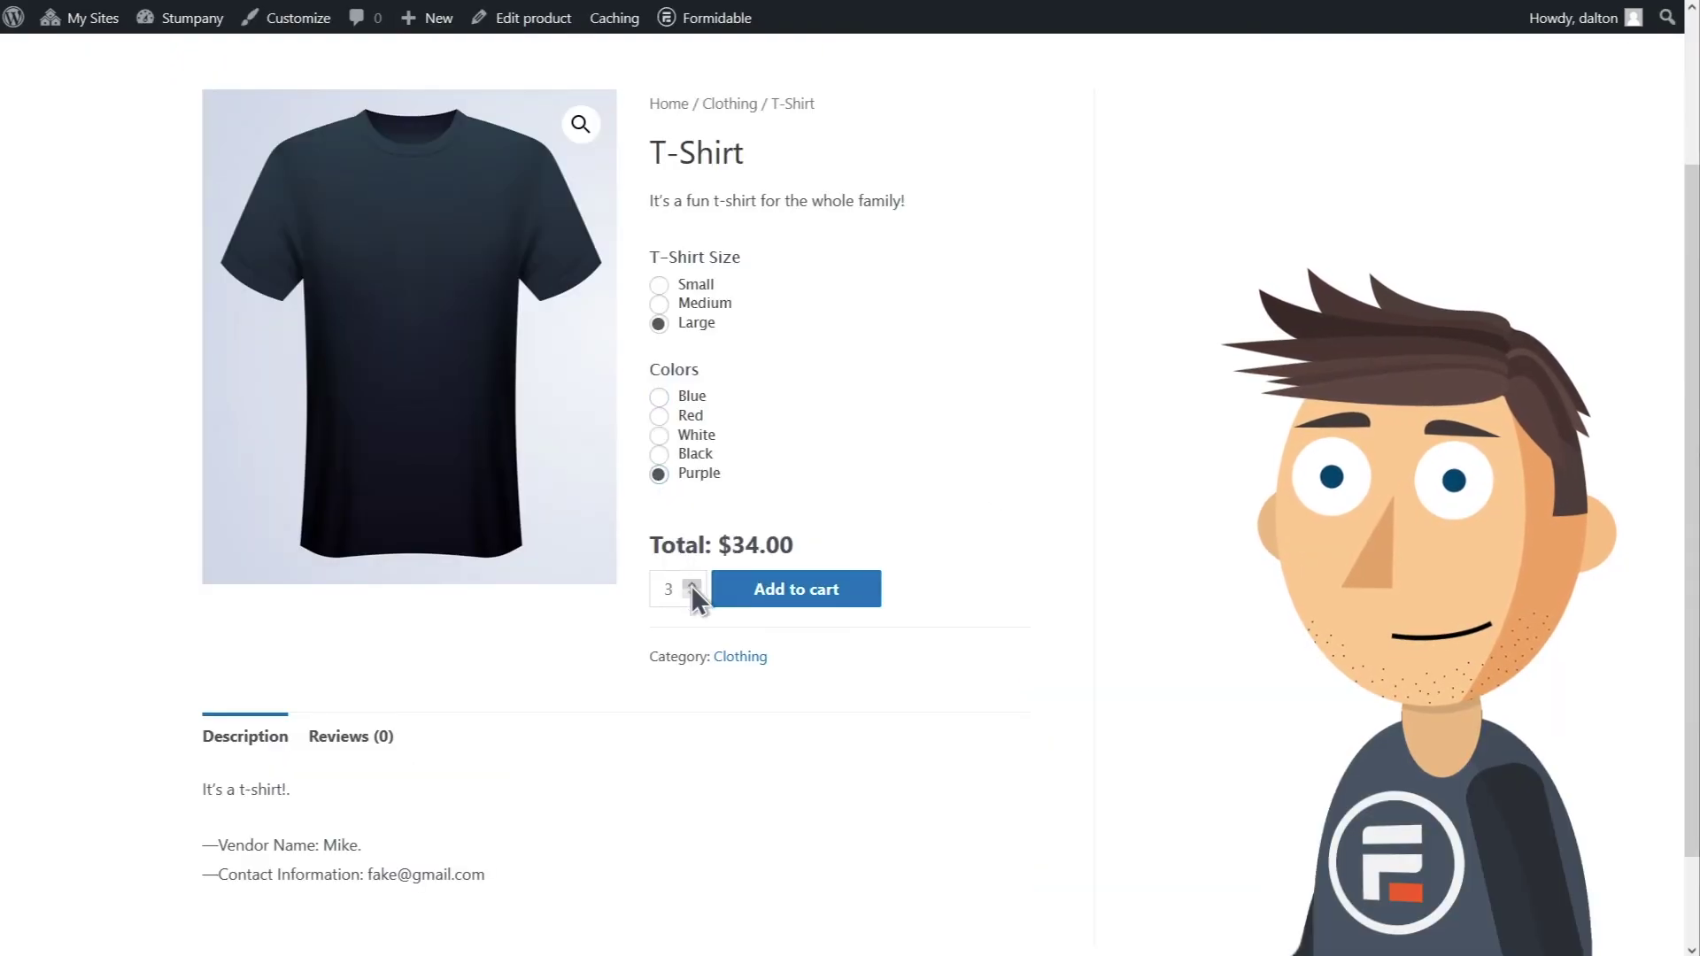
{"action": "triple_click", "coordinate": [690, 584]}
{"action": "triple_click", "coordinate": [690, 584]}
{"action": "double_click", "coordinate": [690, 585]}
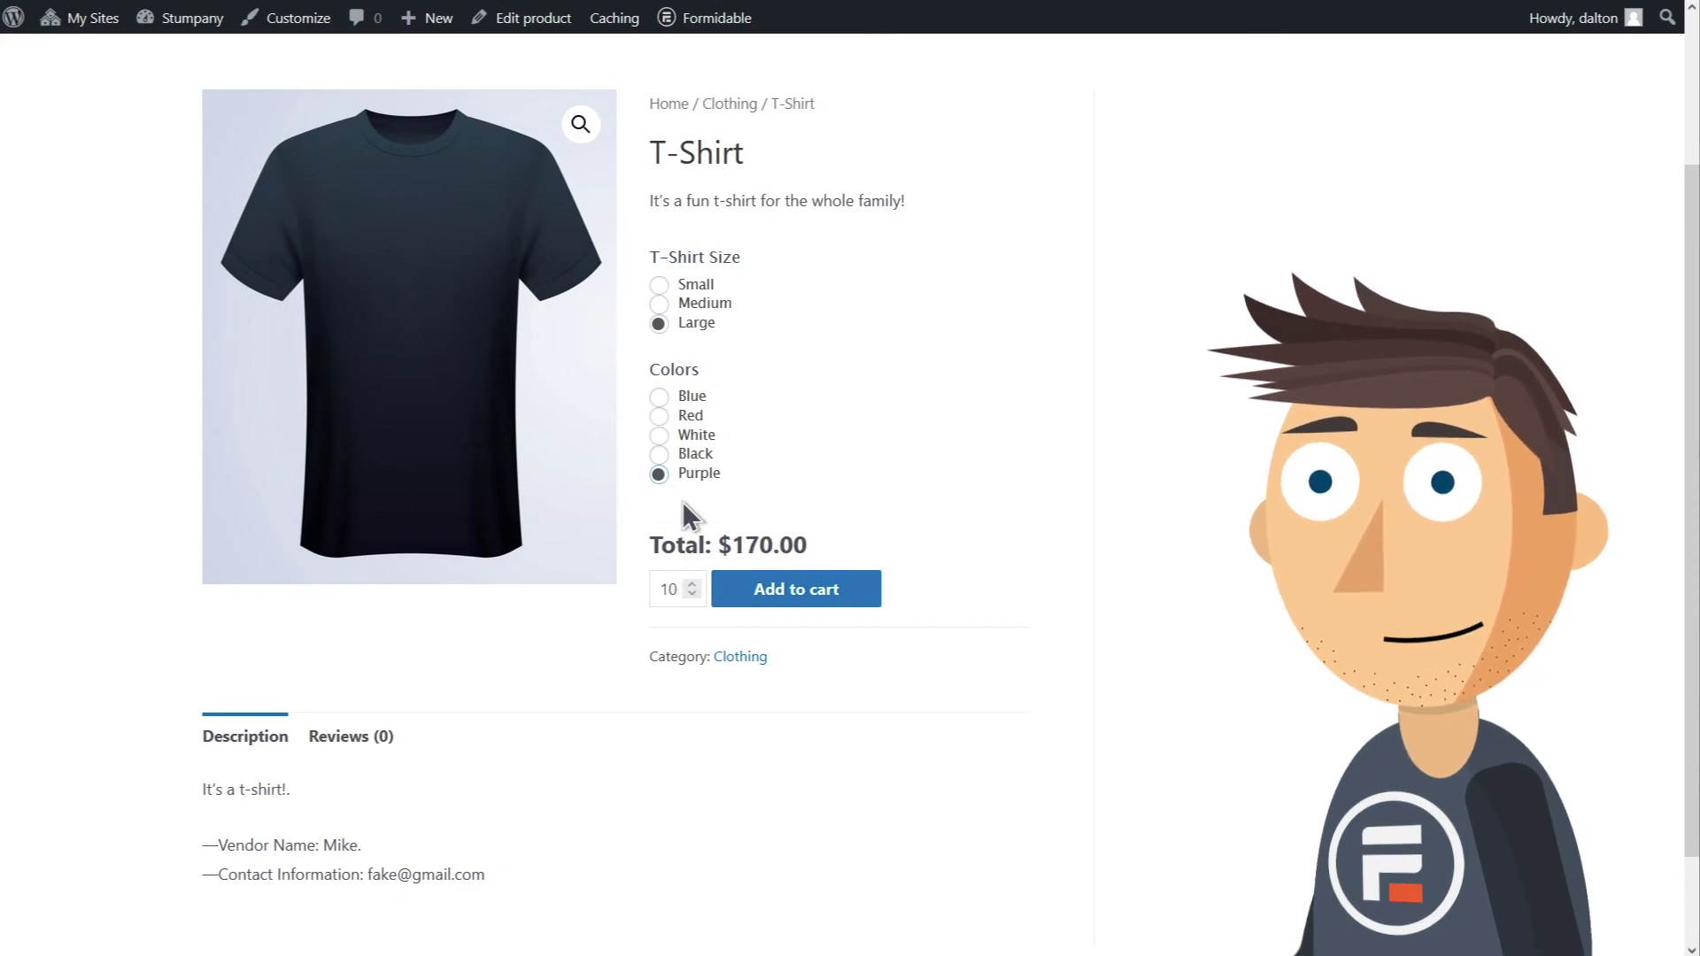
{"action": "left_click", "coordinate": [659, 436]}
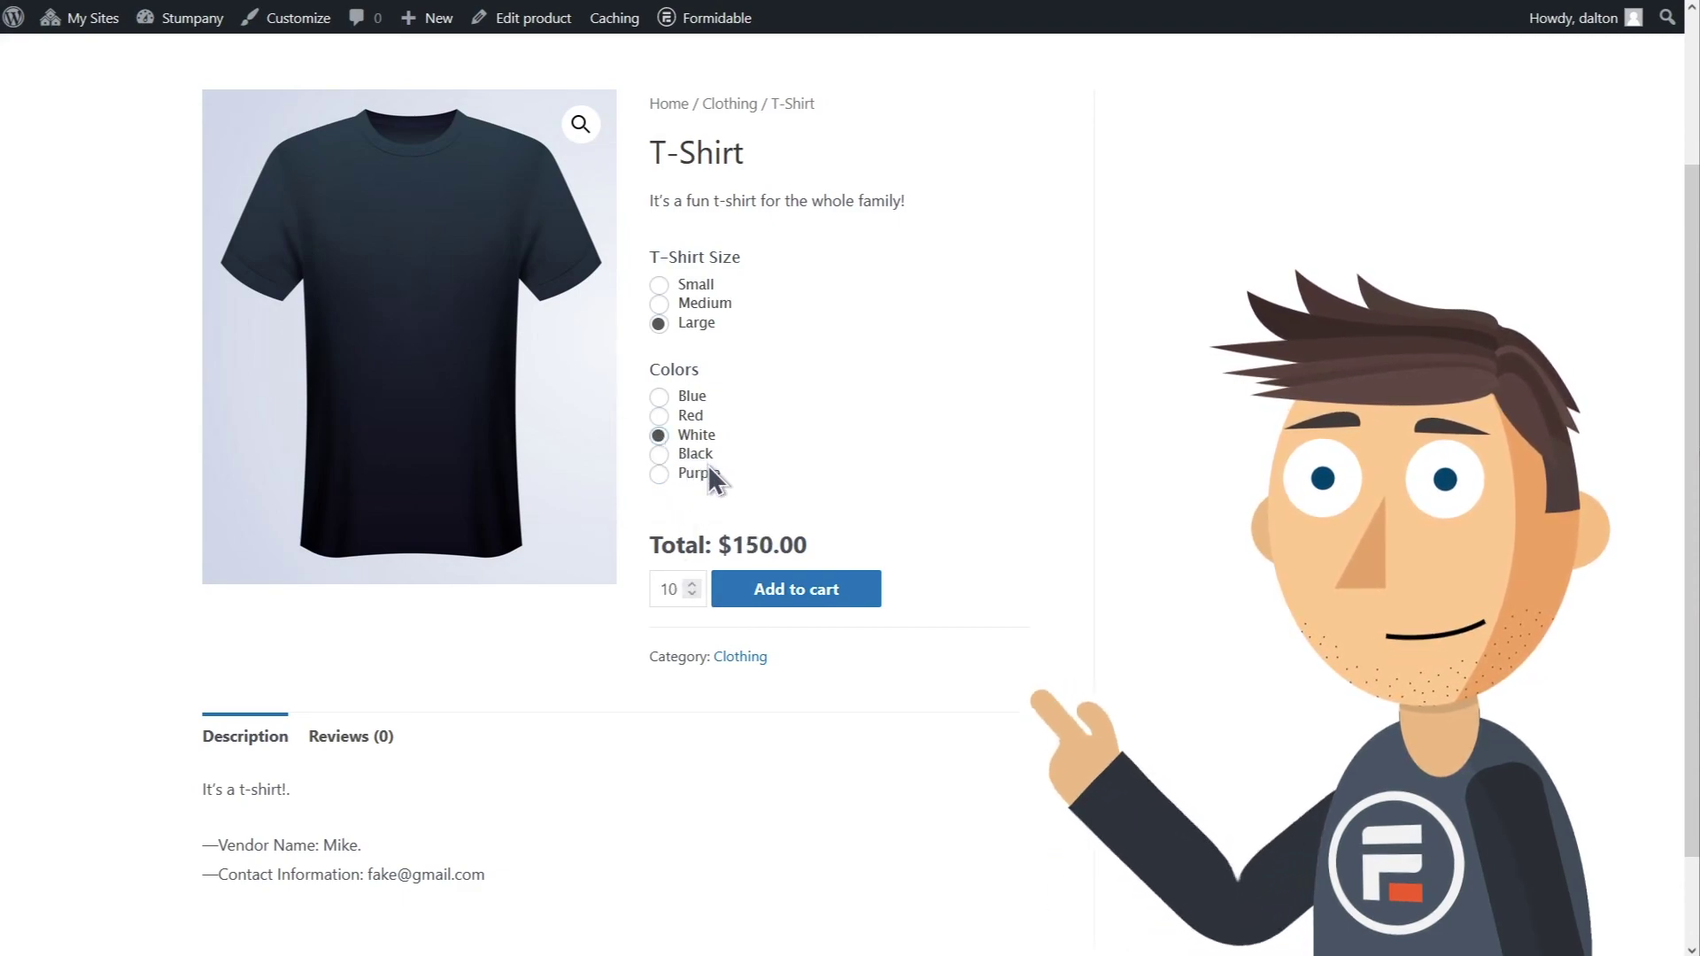